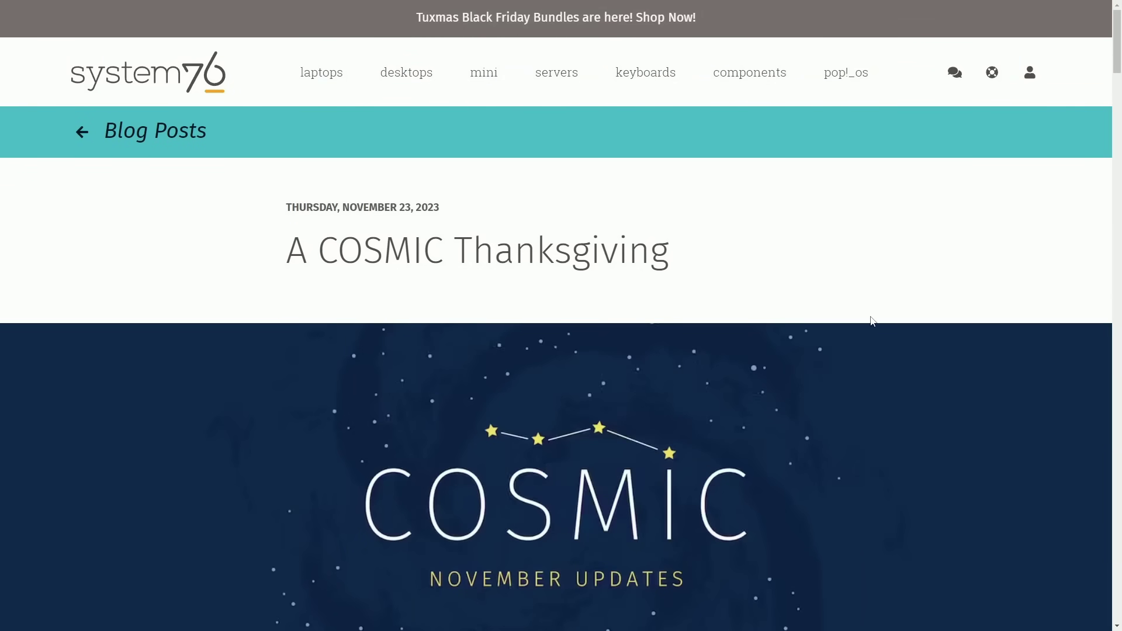
Scroll the COSMIC November updates post down to the Floating window arrangement heading.
scroll(872, 318, down, 7)
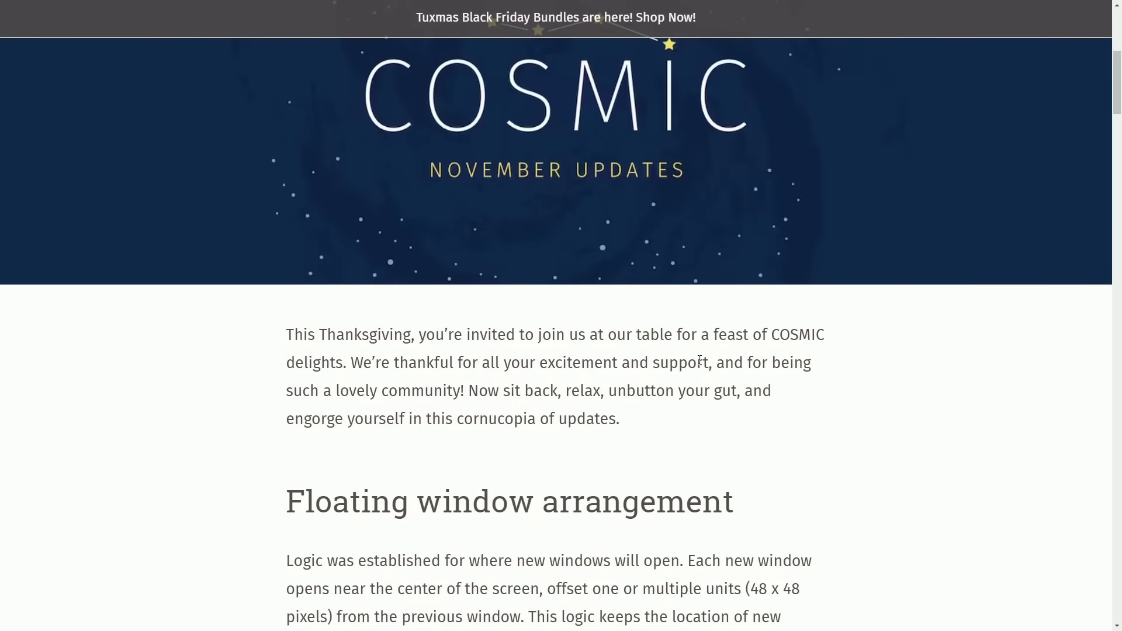
scroll(700, 359, down, 6)
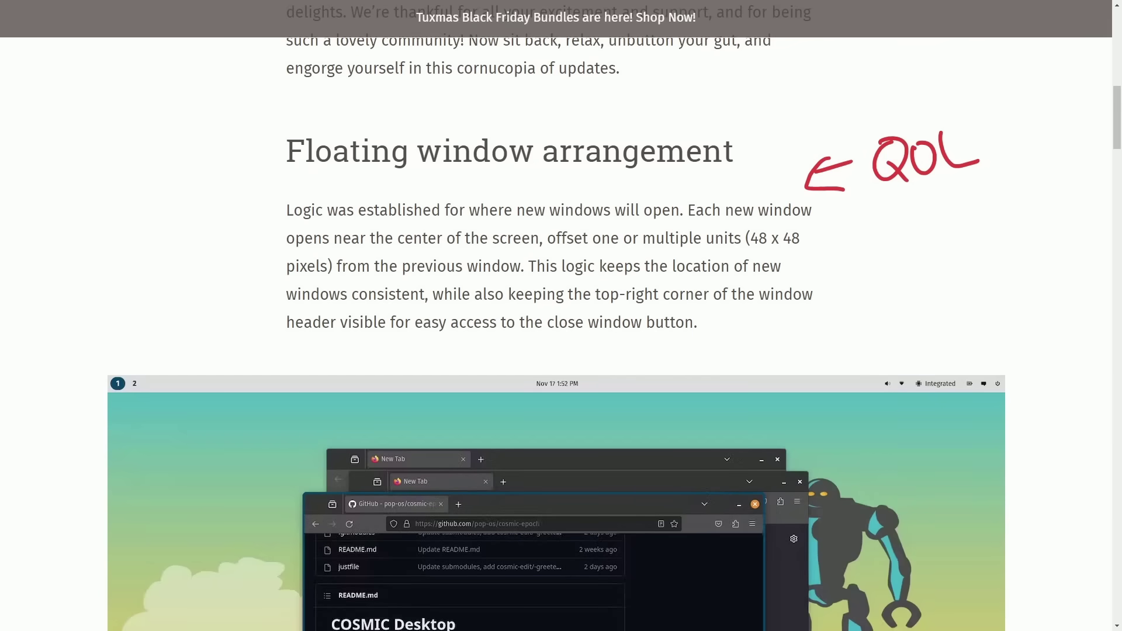
Highlight the intro paragraph line by line through its final sentence, then clear the selection.
scroll(286, 175, up, 3)
drag(286, 101, 820, 97)
drag(306, 126, 812, 127)
drag(305, 161, 743, 157)
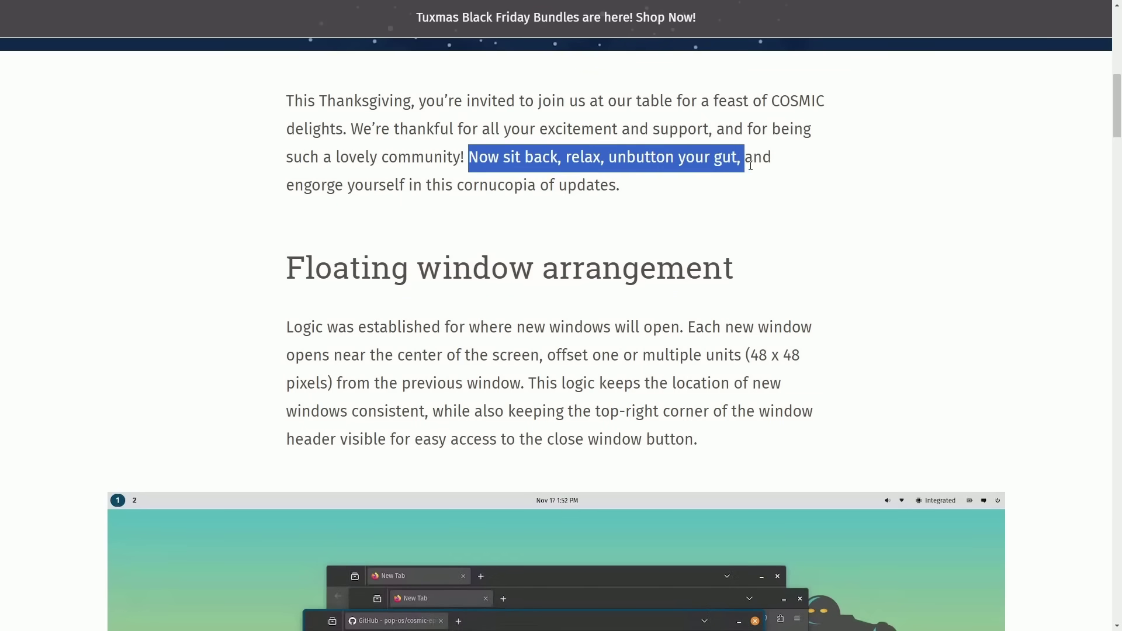
click(779, 172)
drag(286, 188, 626, 193)
click(630, 225)
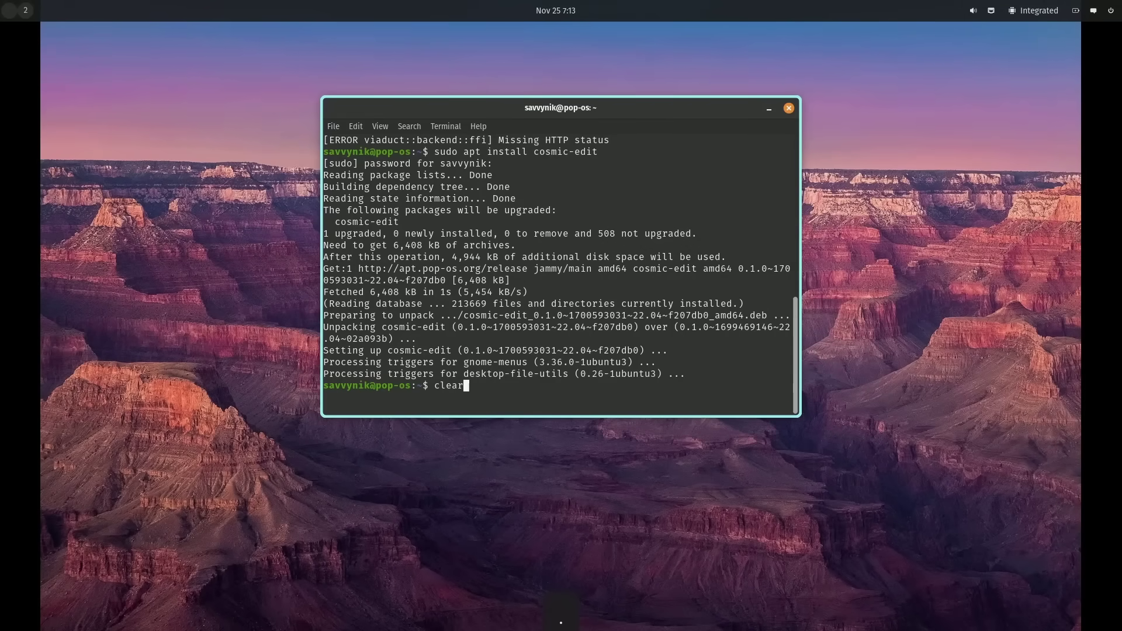
Clear the terminal and move the newly launched Firefox window up and to the left.
key(Return)
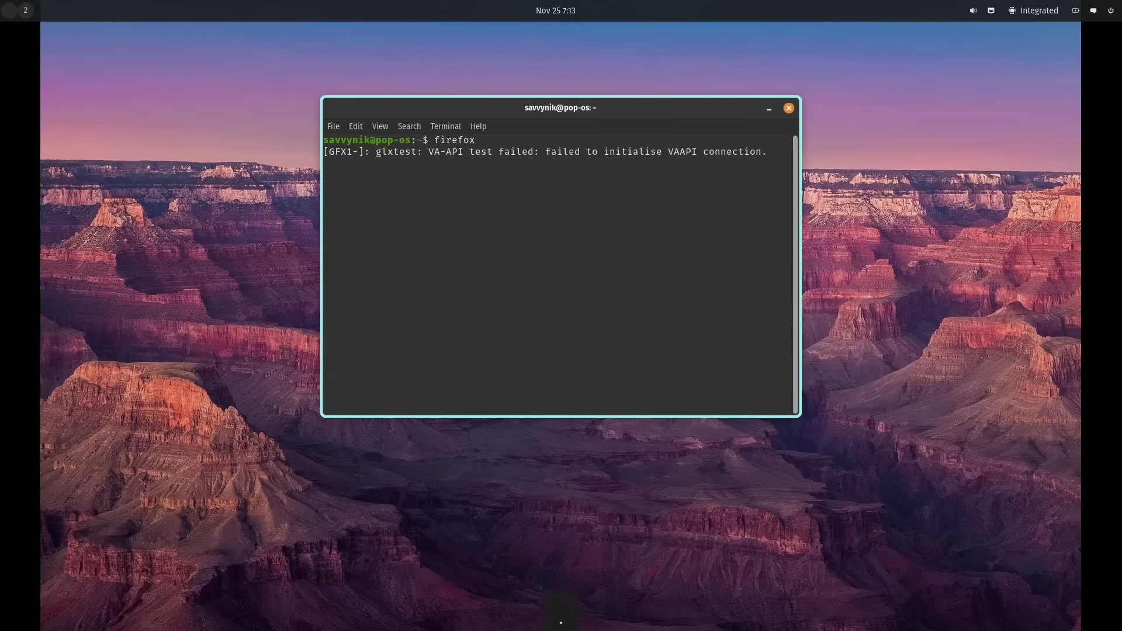
drag(756, 143, 485, 60)
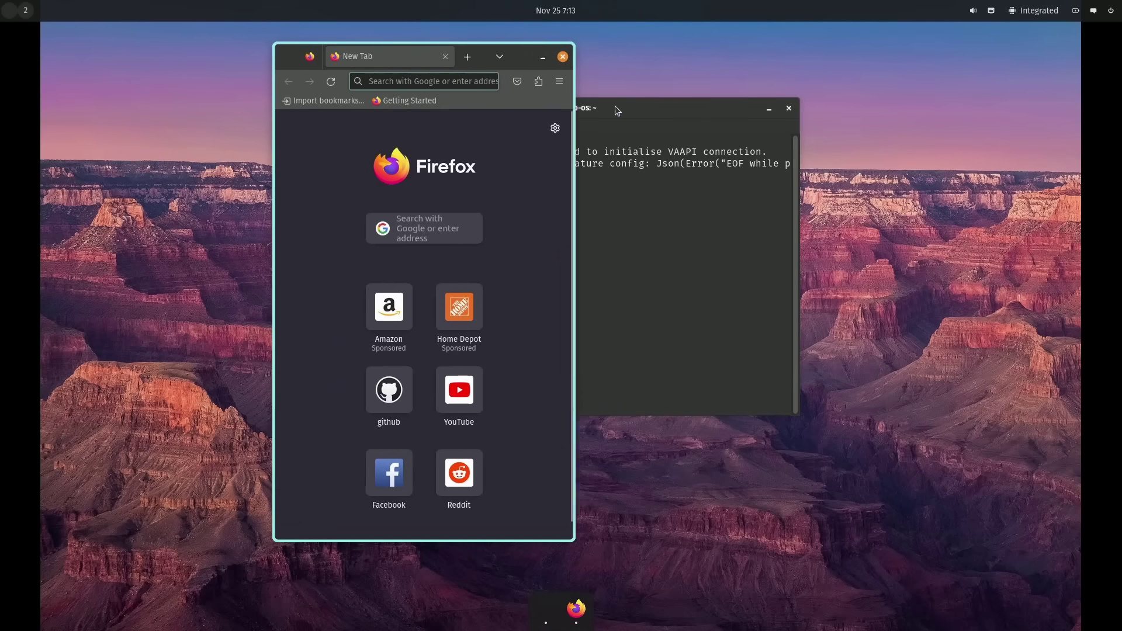
Open extra new tabs and detach each into its own cascaded Firefox window.
click(408, 66)
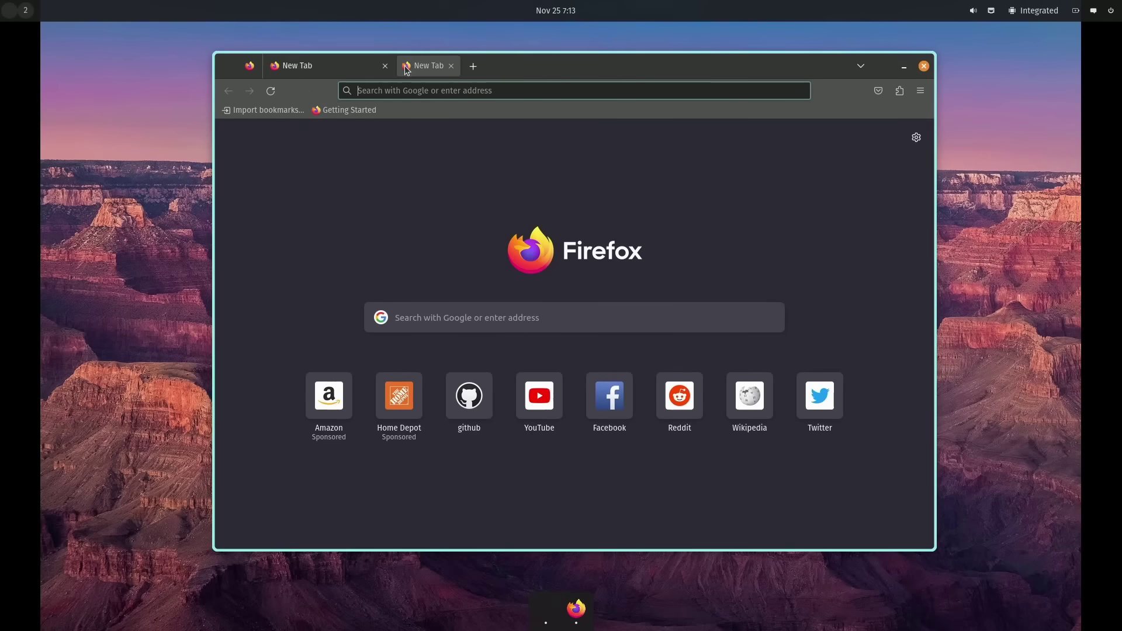
key(ctrl+t)
key(ctrl+t)
key(ctrl+t)
drag(407, 78, 429, 127)
drag(456, 72, 468, 168)
drag(553, 66, 553, 95)
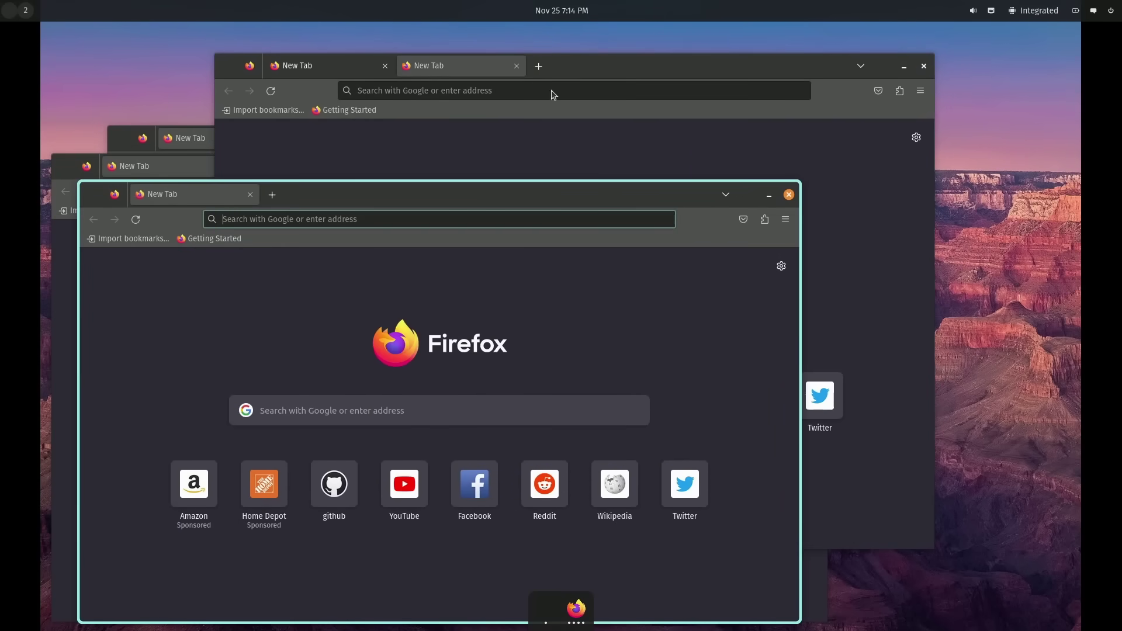
drag(464, 67, 697, 121)
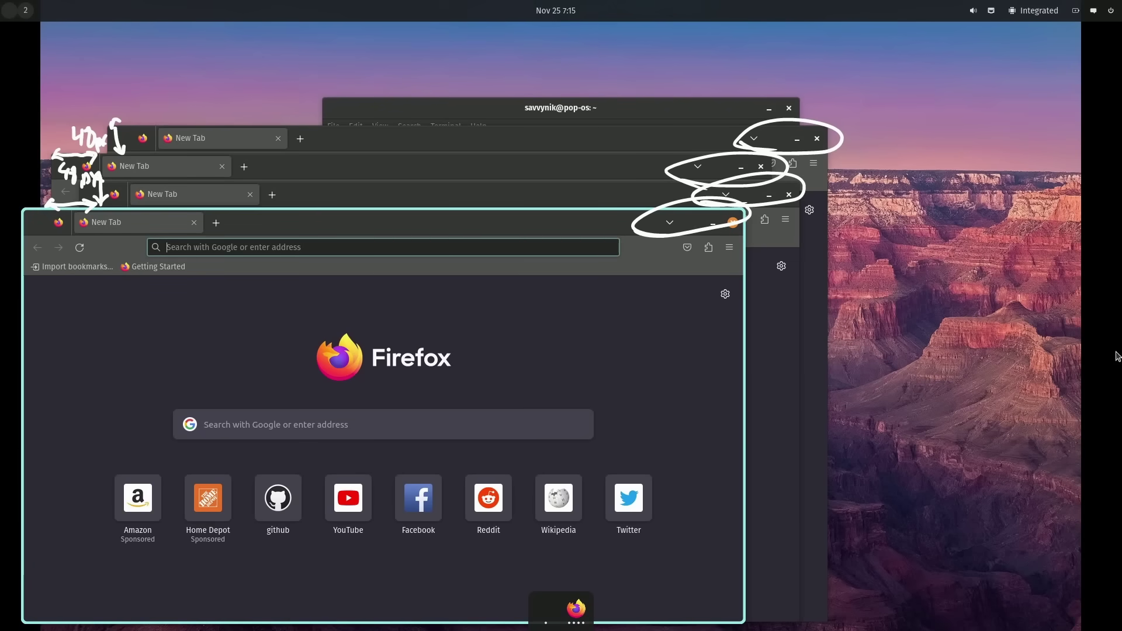
Close two Firefox windows, move the others, minimize one, and shrink the remaining window to the upper left.
click(789, 194)
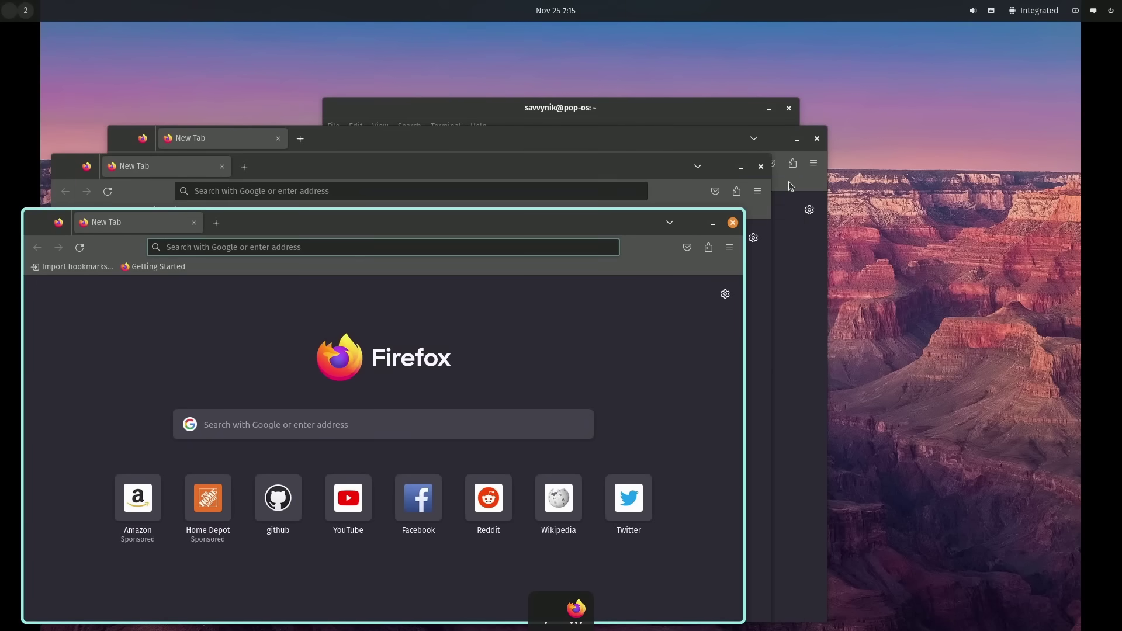
click(817, 140)
drag(231, 170, 449, 86)
drag(244, 237, 464, 151)
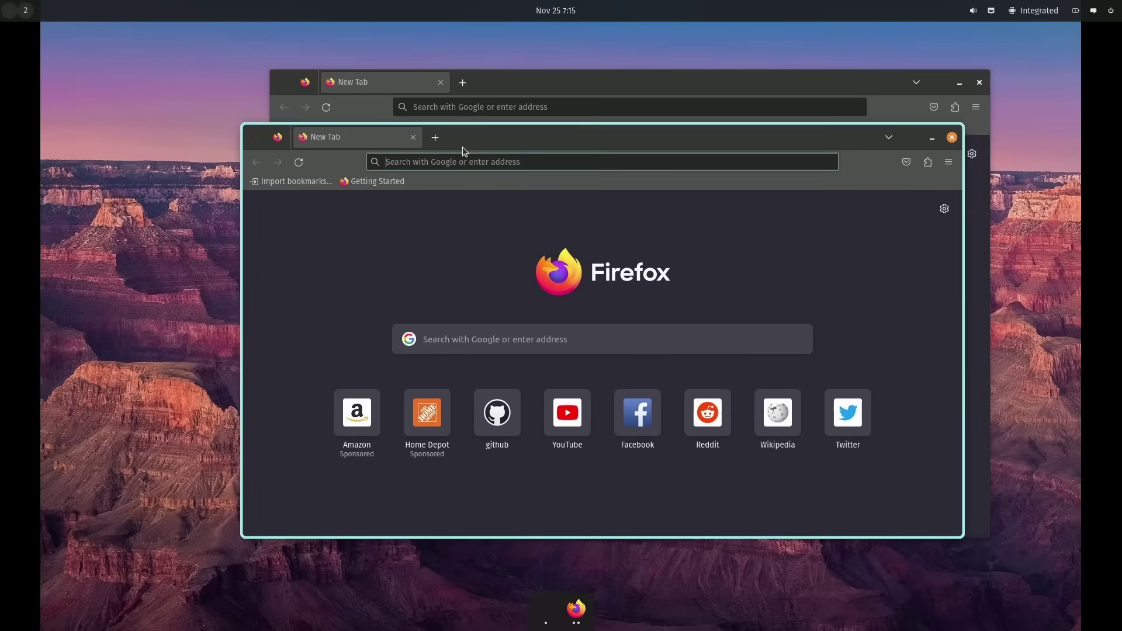
click(933, 139)
drag(991, 541, 575, 455)
drag(485, 89, 424, 59)
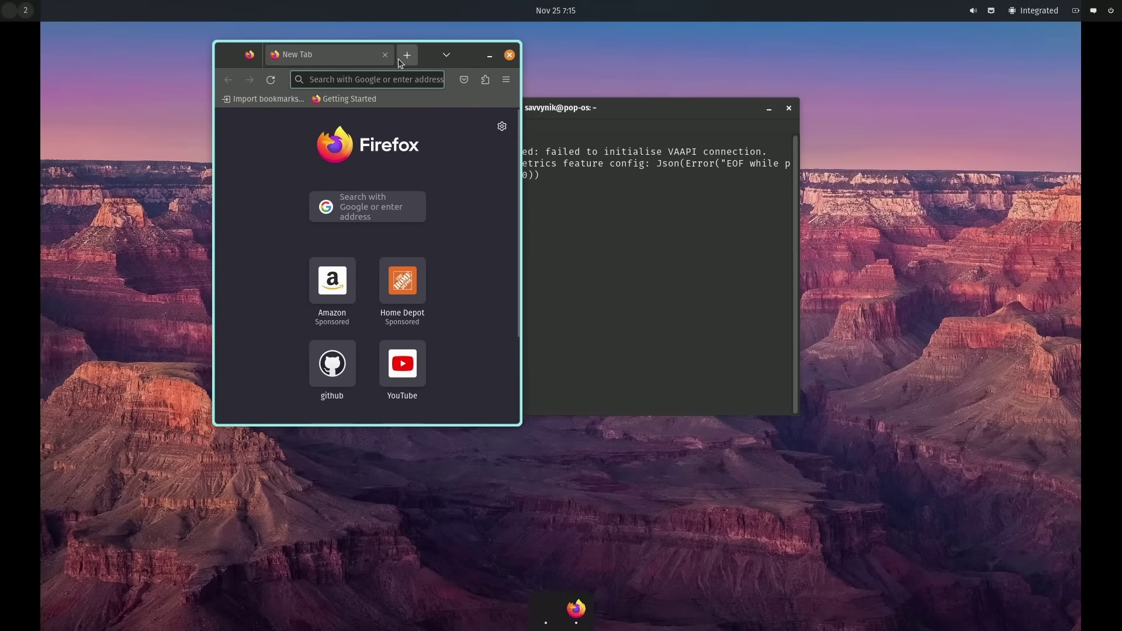
Add four new tabs and detach three of them into separate windows.
click(409, 55)
click(424, 56)
click(425, 56)
click(422, 55)
drag(345, 57, 496, 326)
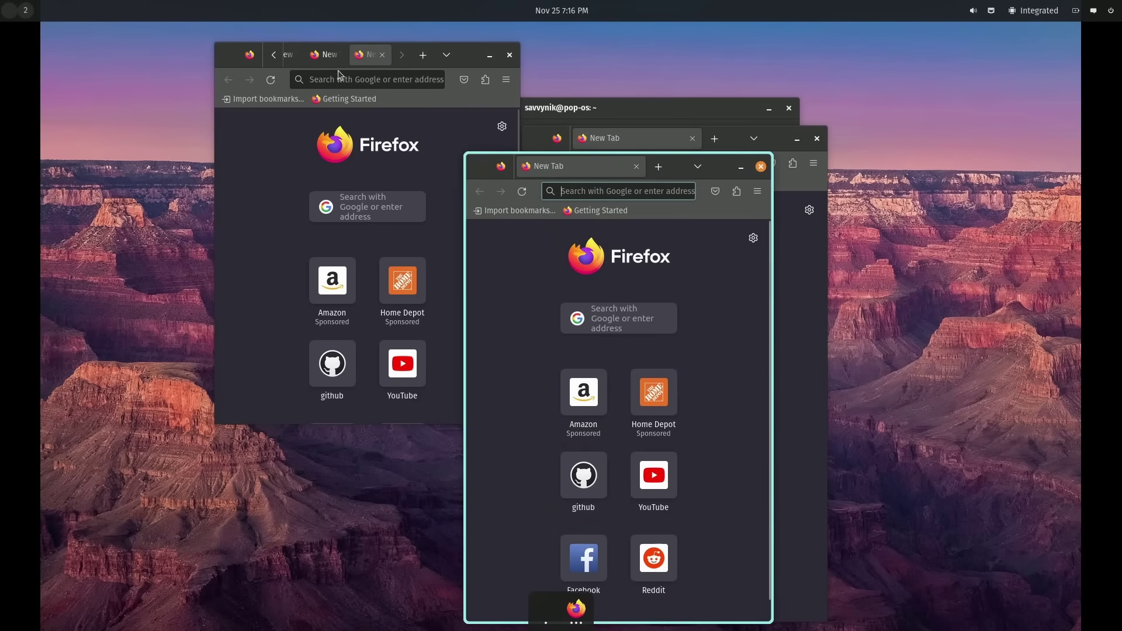
drag(338, 70, 668, 240)
drag(363, 54, 532, 222)
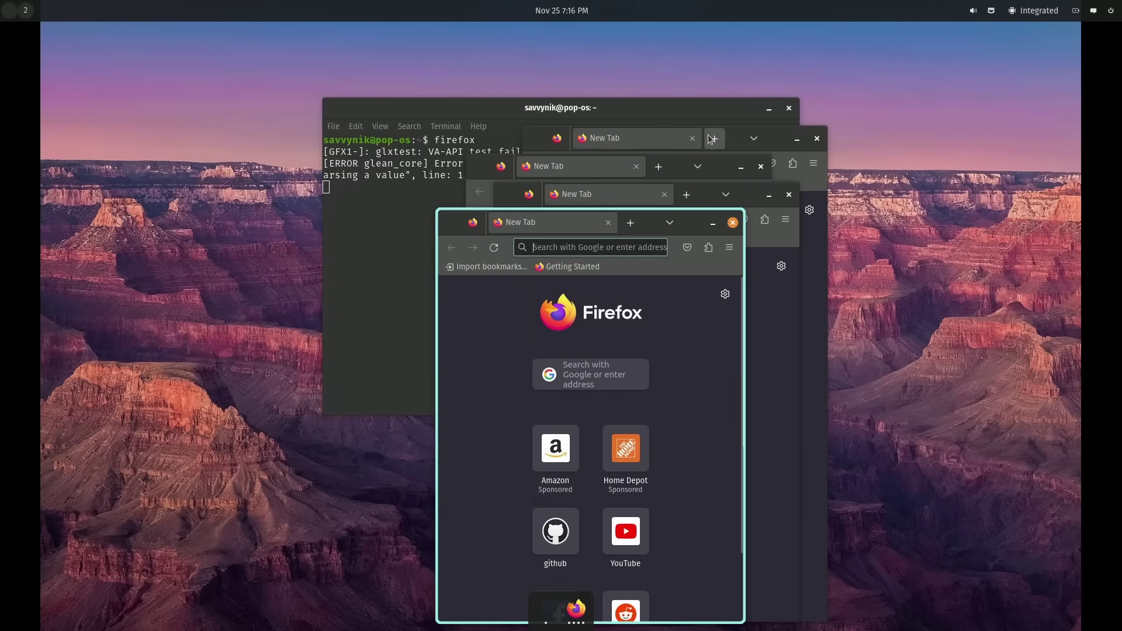
Rearrange the stacked Firefox windows around the screen and close the front one.
drag(735, 145, 338, 85)
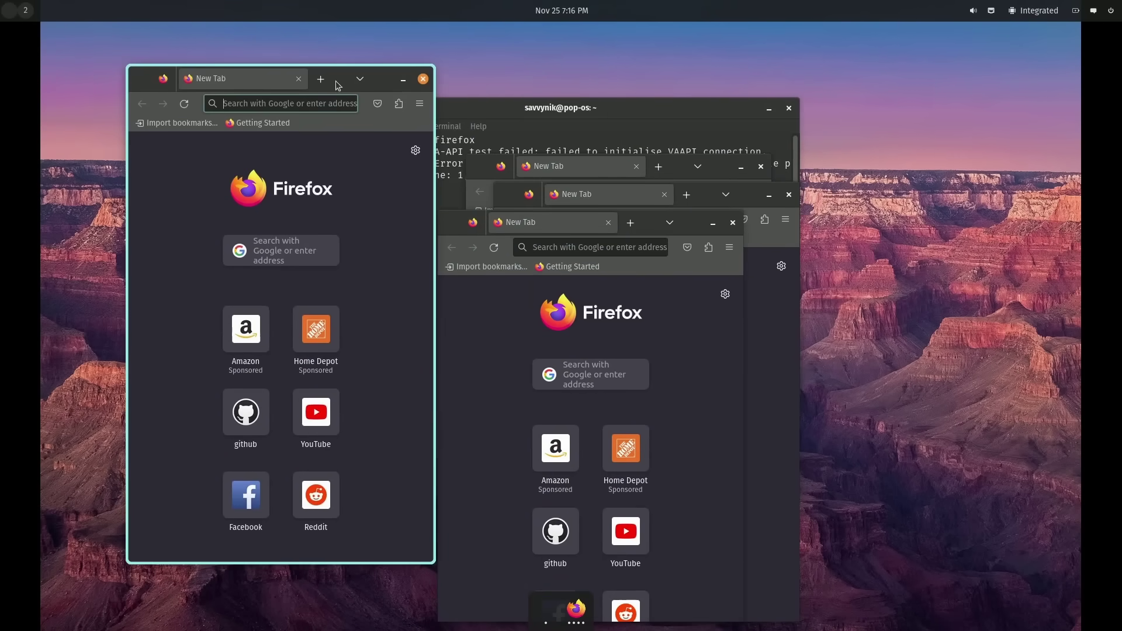
drag(684, 178, 901, 102)
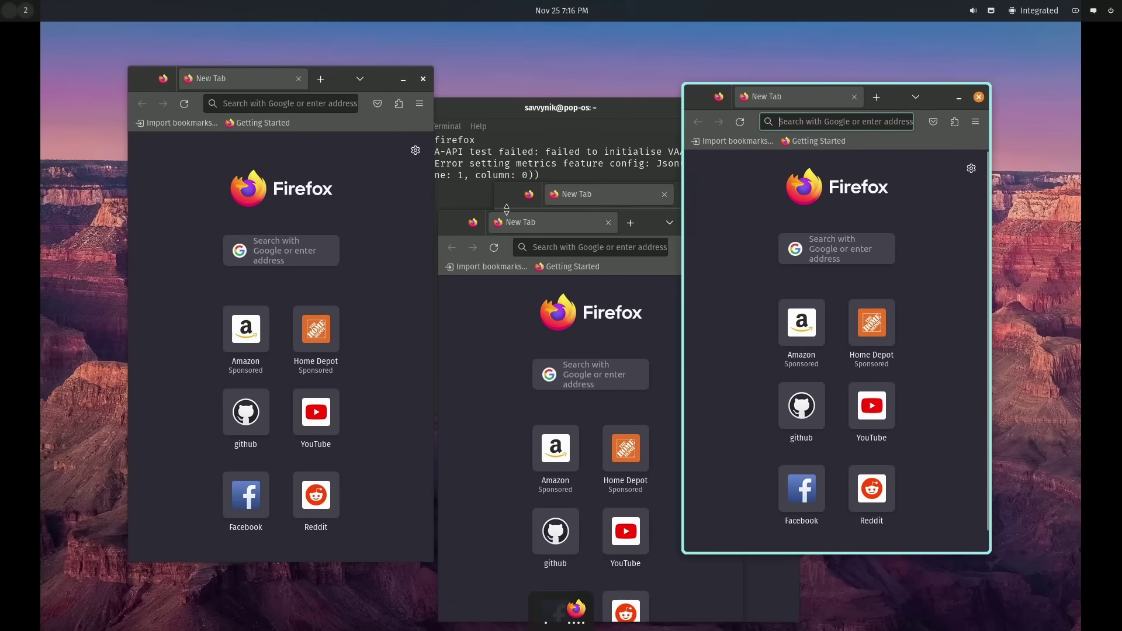
drag(506, 209, 445, 90)
drag(677, 229, 772, 172)
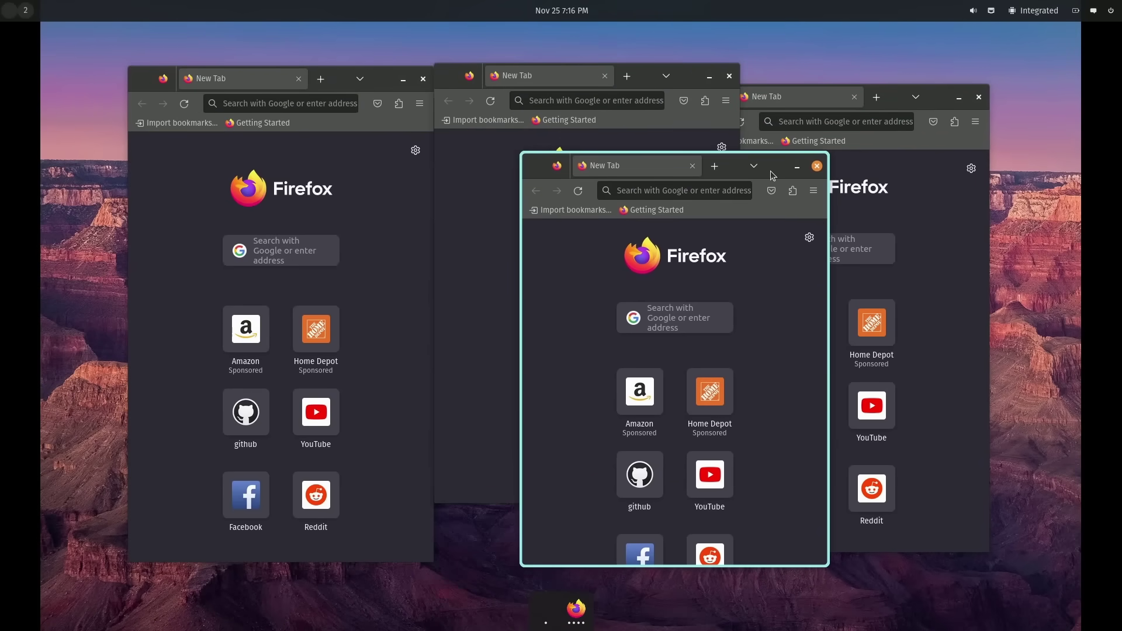
click(817, 166)
Quit Firefox, relaunch it with the firefox command, and bring up the restored blog window from the dock.
click(924, 97)
key(ctrl+q)
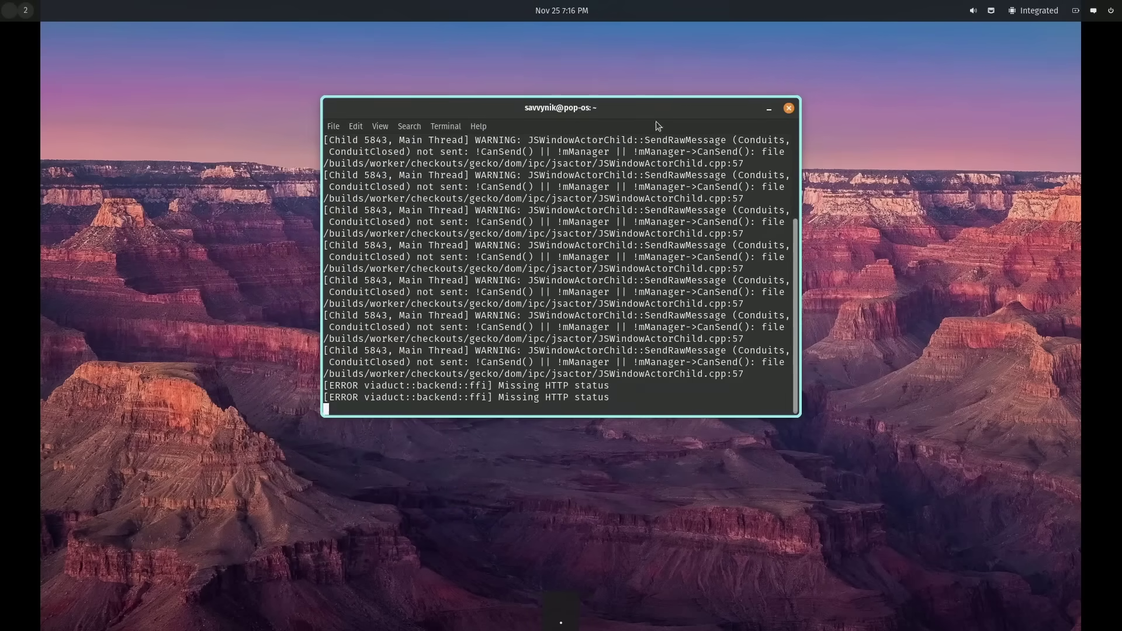
text(firefox)
key(Return)
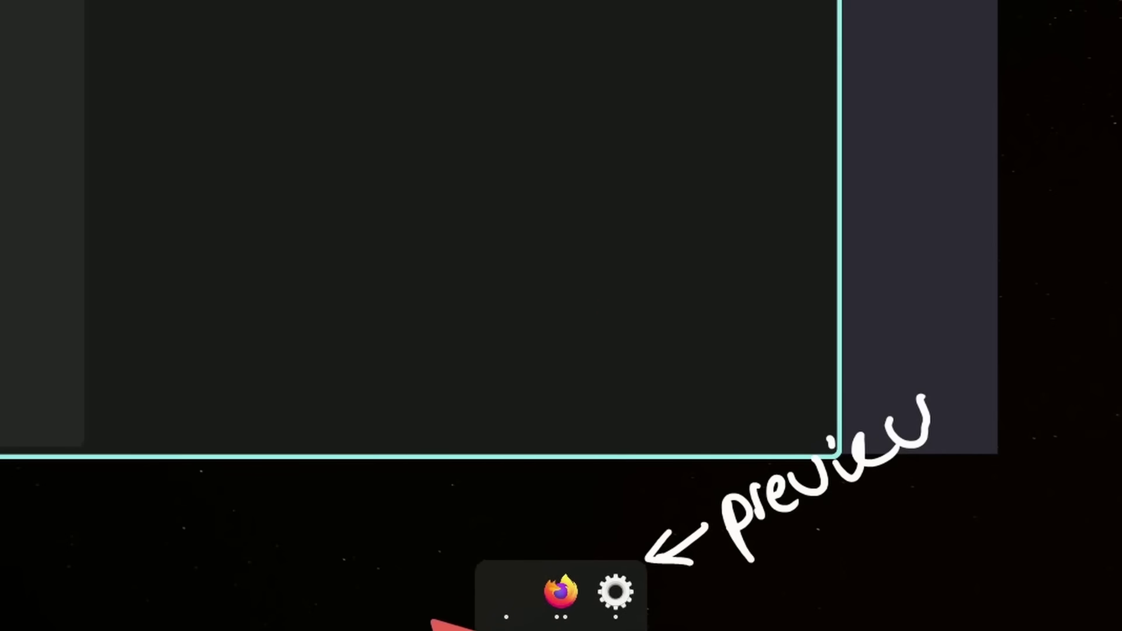
mouse_move(432, 624)
mouse_down()
mouse_move(468, 546)
mouse_move(652, 576)
mouse_move(660, 608)
mouse_move(646, 627)
mouse_up()
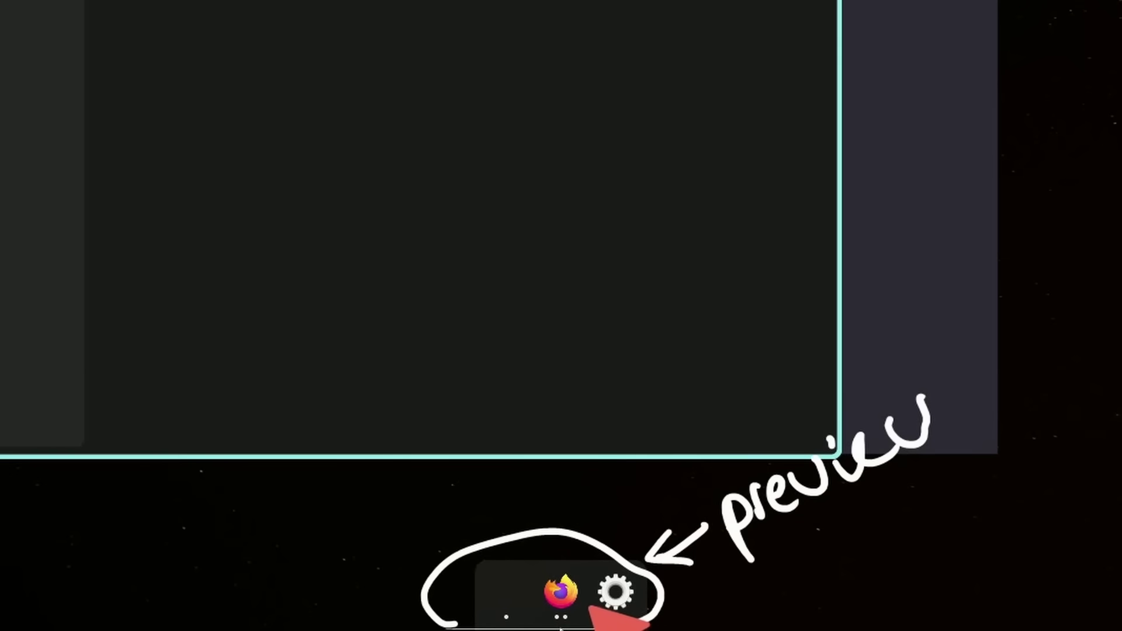
click(561, 620)
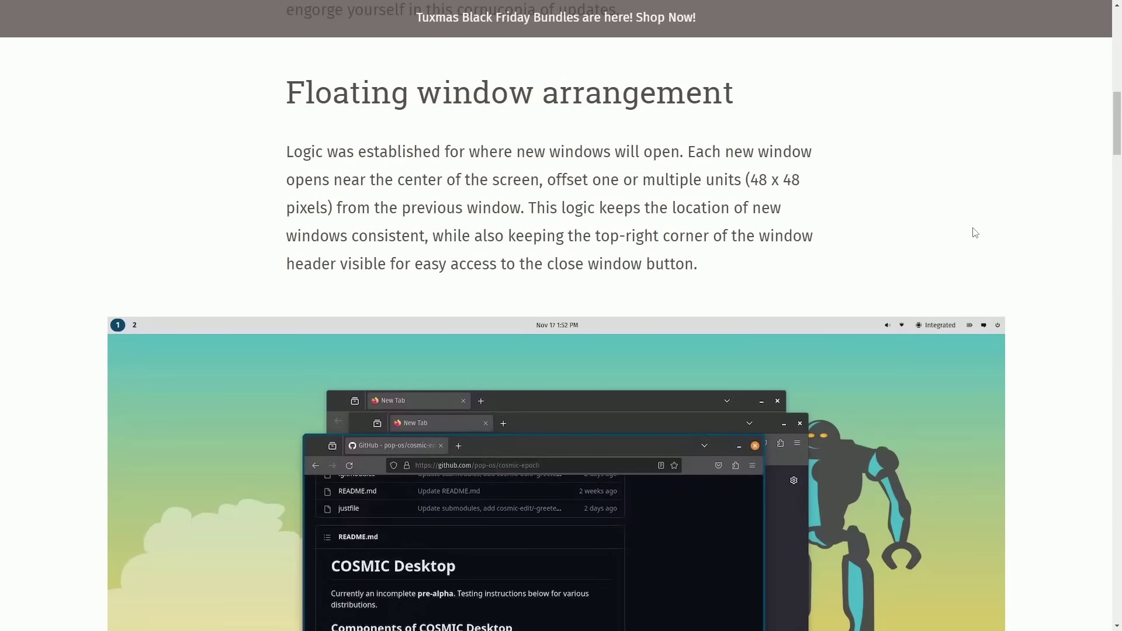
Highlight the floating-to-tiled and half/quarter tiling sentences, then scroll to the Dropdown and ImageButton widgets heading.
scroll(975, 233, down, 4)
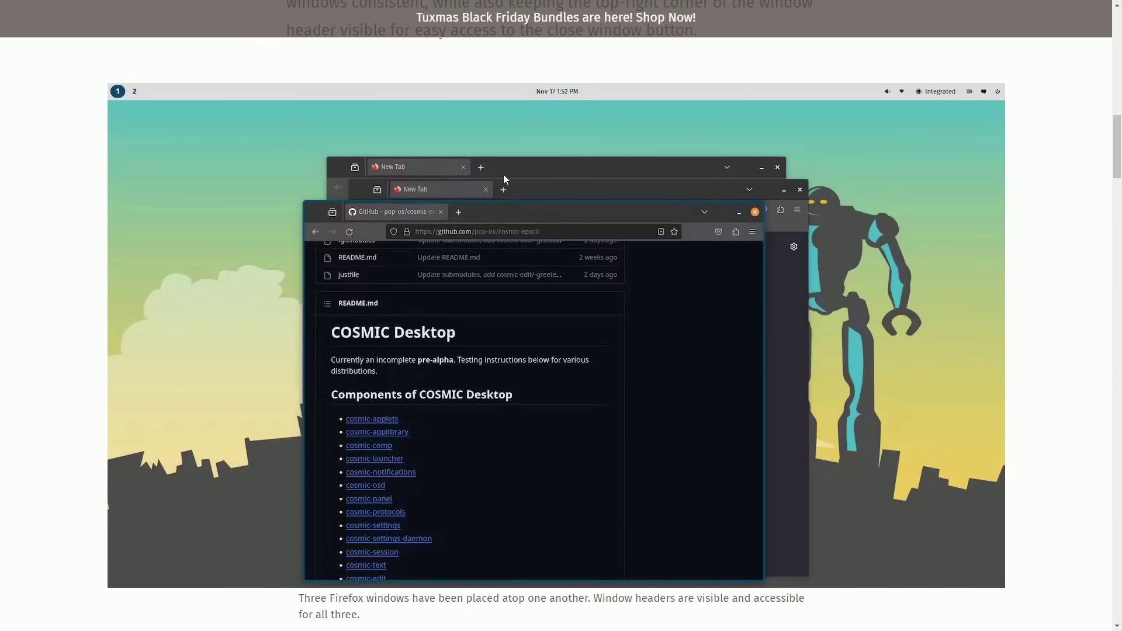
scroll(545, 247, down, 10)
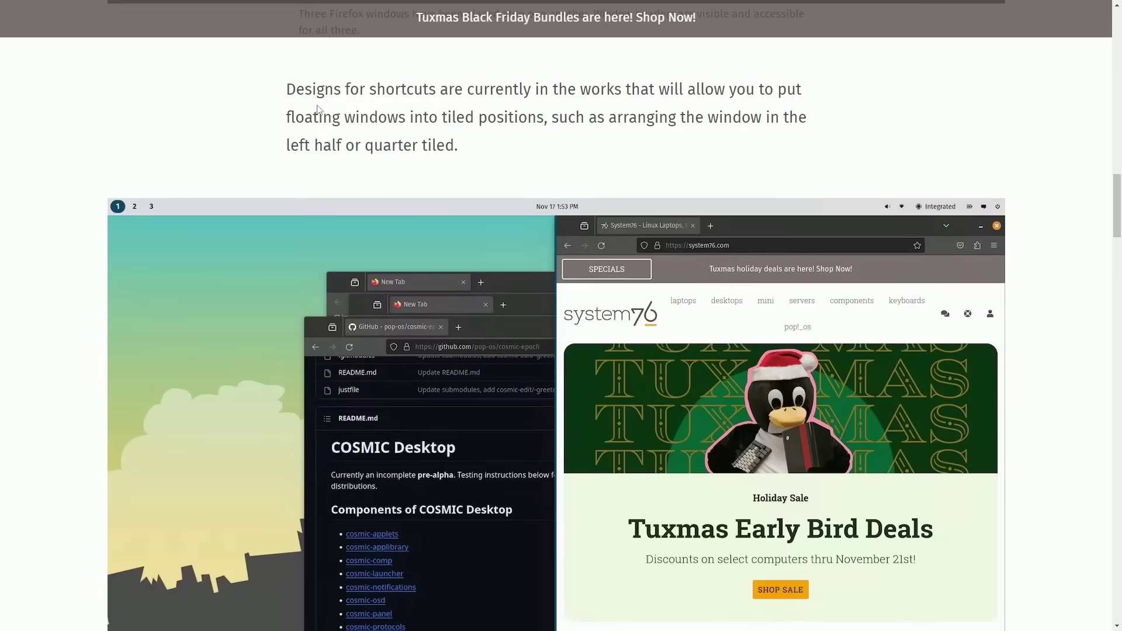
drag(286, 89, 835, 90)
click(836, 92)
drag(255, 114, 830, 132)
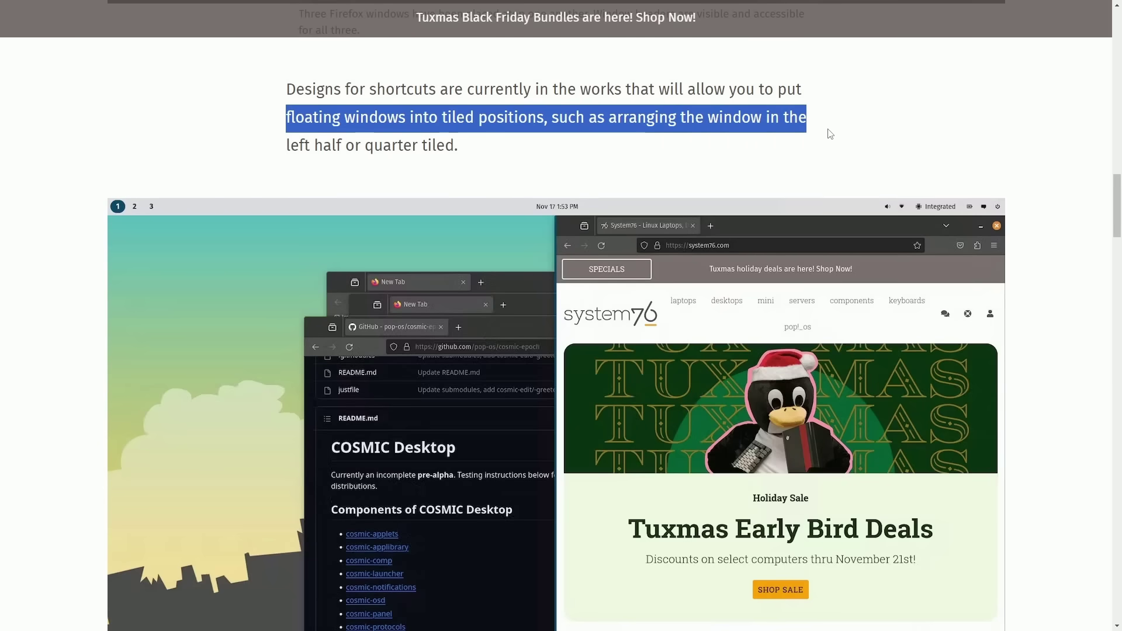
click(831, 133)
drag(280, 151, 506, 150)
click(509, 151)
scroll(514, 165, down, 2)
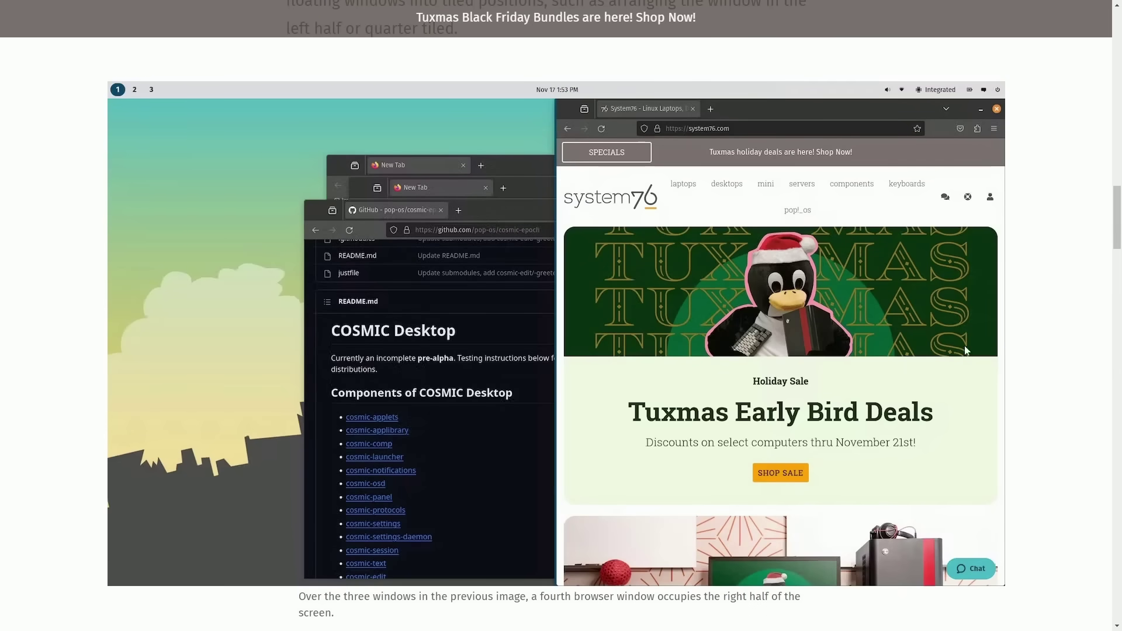
scroll(465, 338, down, 10)
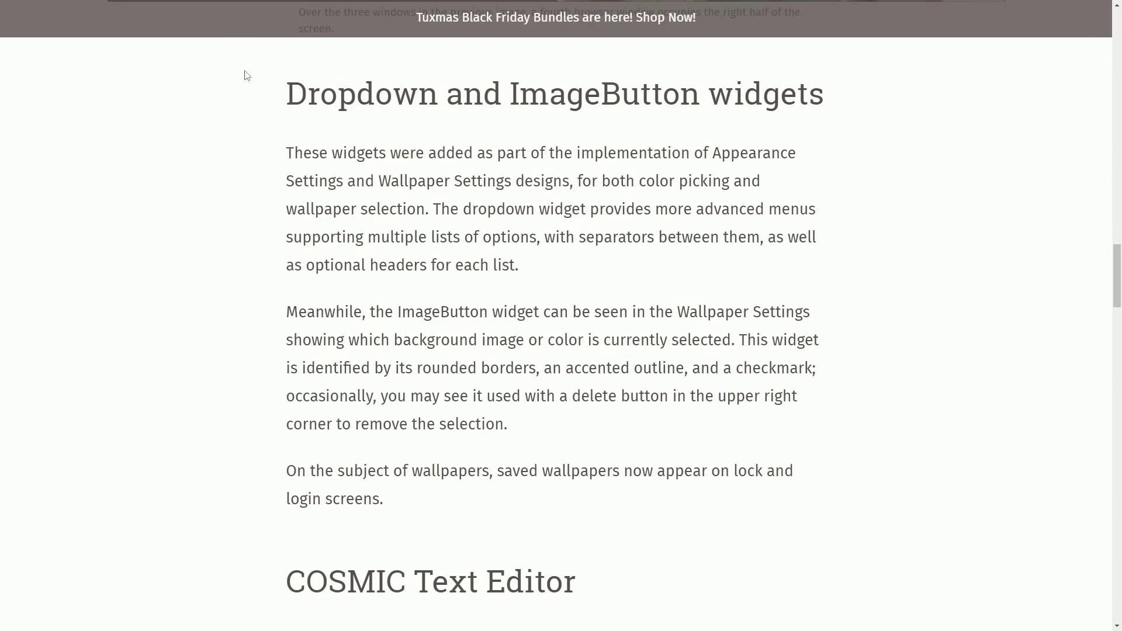
drag(278, 83, 851, 88)
click(575, 146)
drag(267, 156, 524, 267)
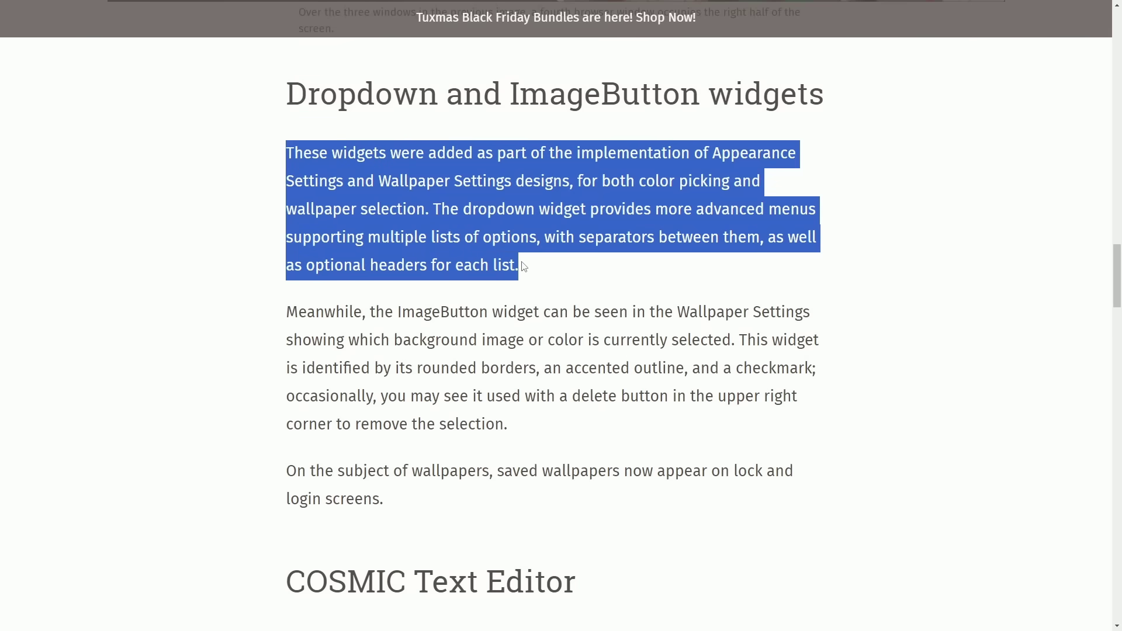
click(532, 268)
drag(279, 310, 777, 417)
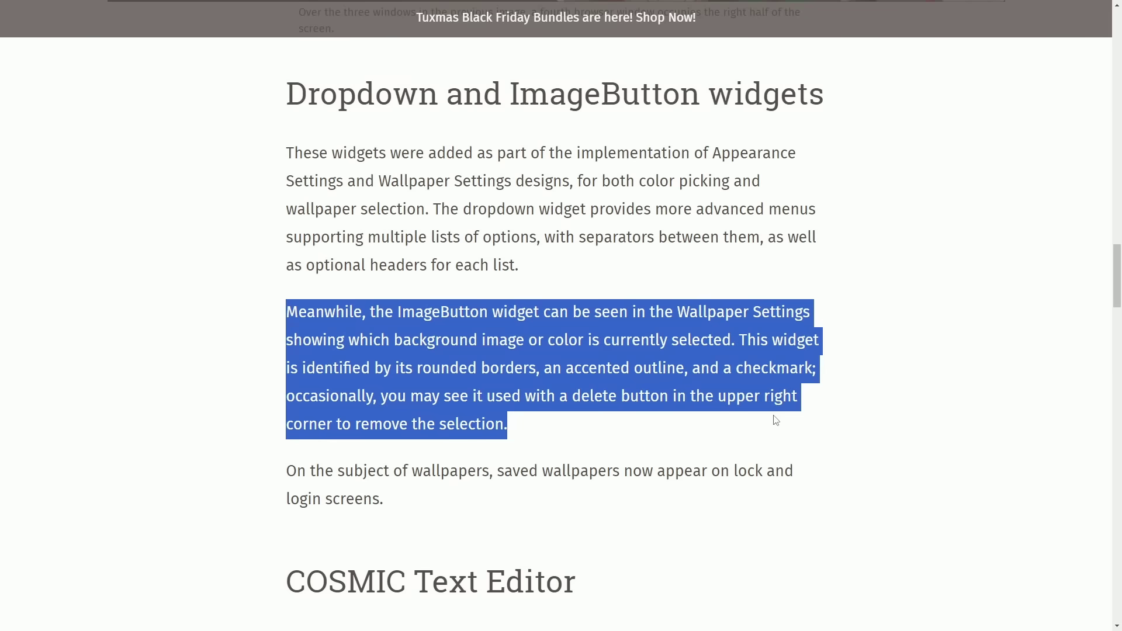
triple_click(449, 501)
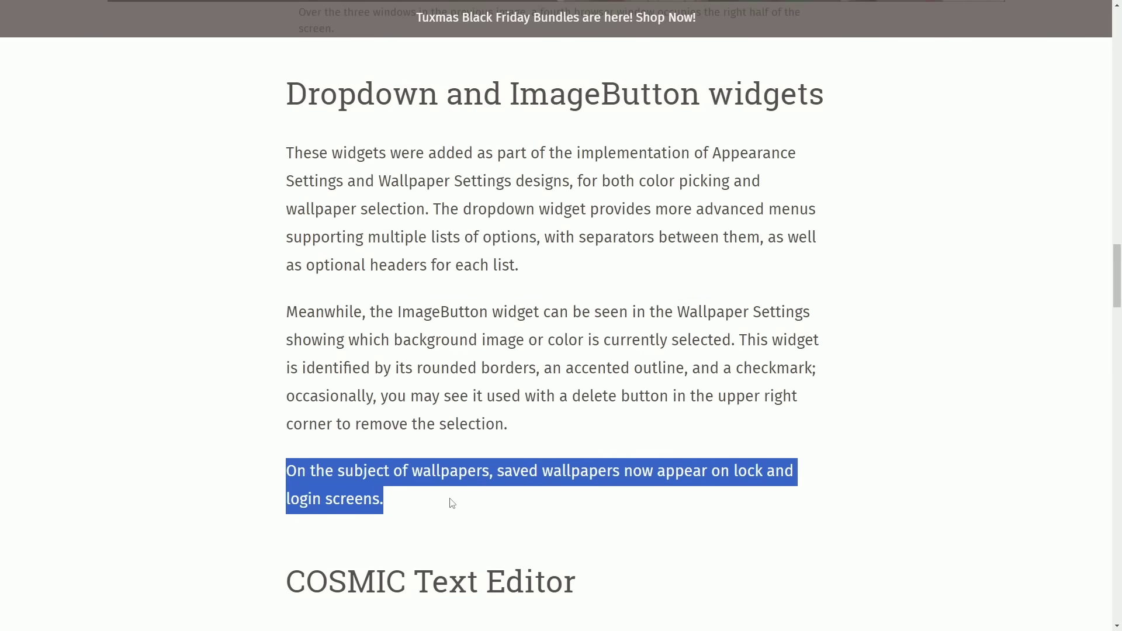
click(452, 501)
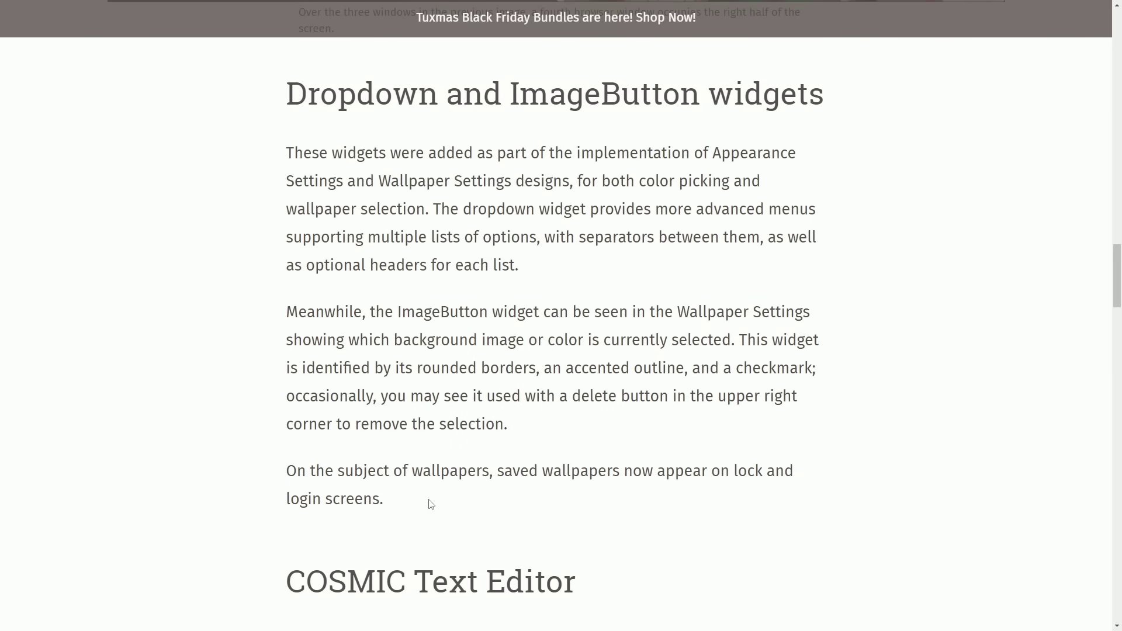
scroll(425, 507, down, 9)
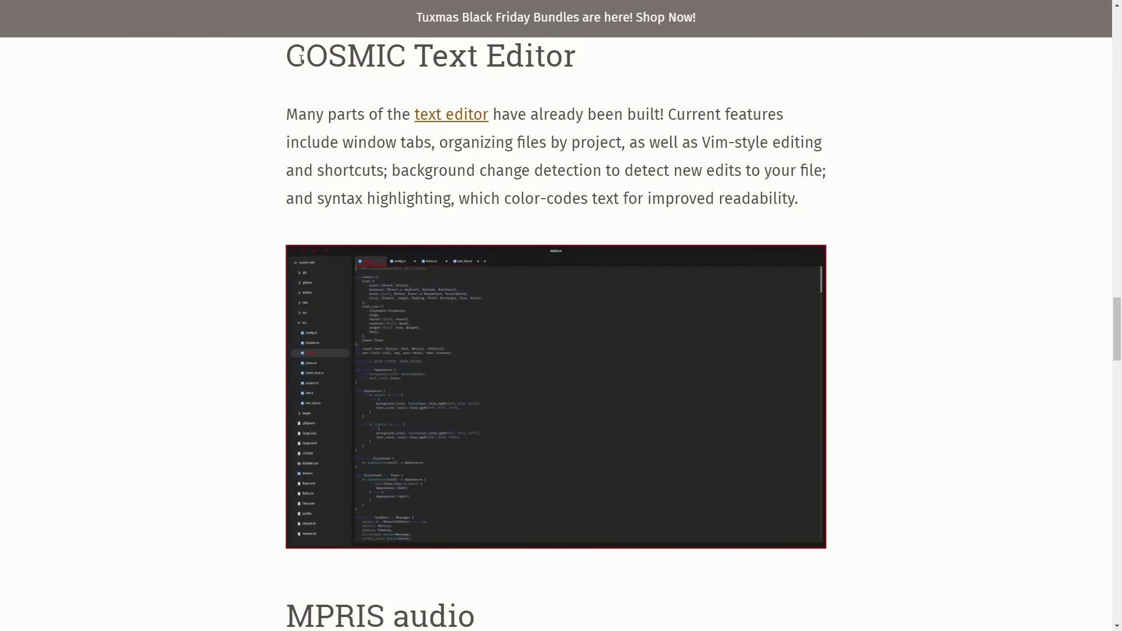
drag(301, 59, 622, 67)
click(621, 68)
scroll(604, 83, up, 9)
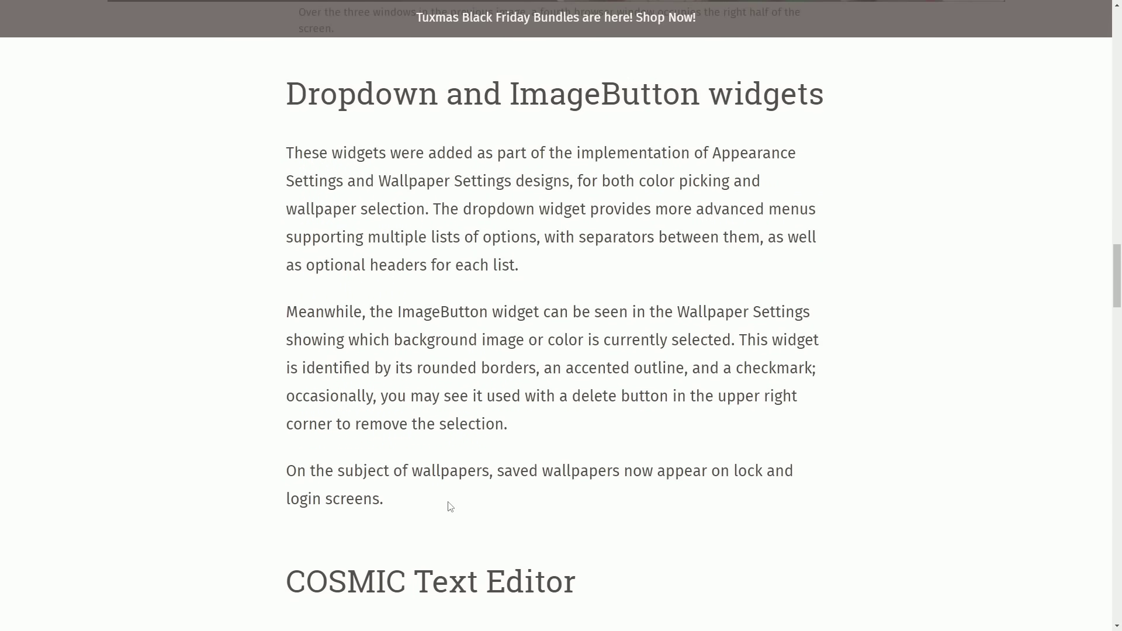
Scroll to the COSMIC Text Editor heading, highlight it, then clear the selection.
scroll(483, 495, down, 9)
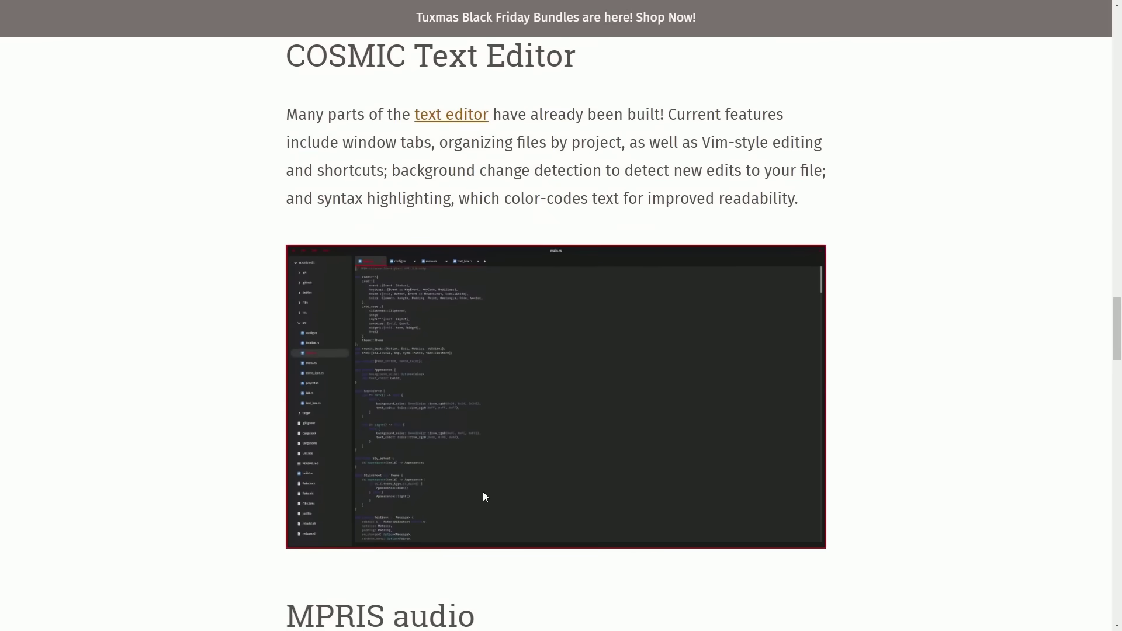
drag(255, 67, 584, 61)
click(598, 80)
Open the embedded COSMIC Text Editor screenshot as a full-size image.
click(548, 355)
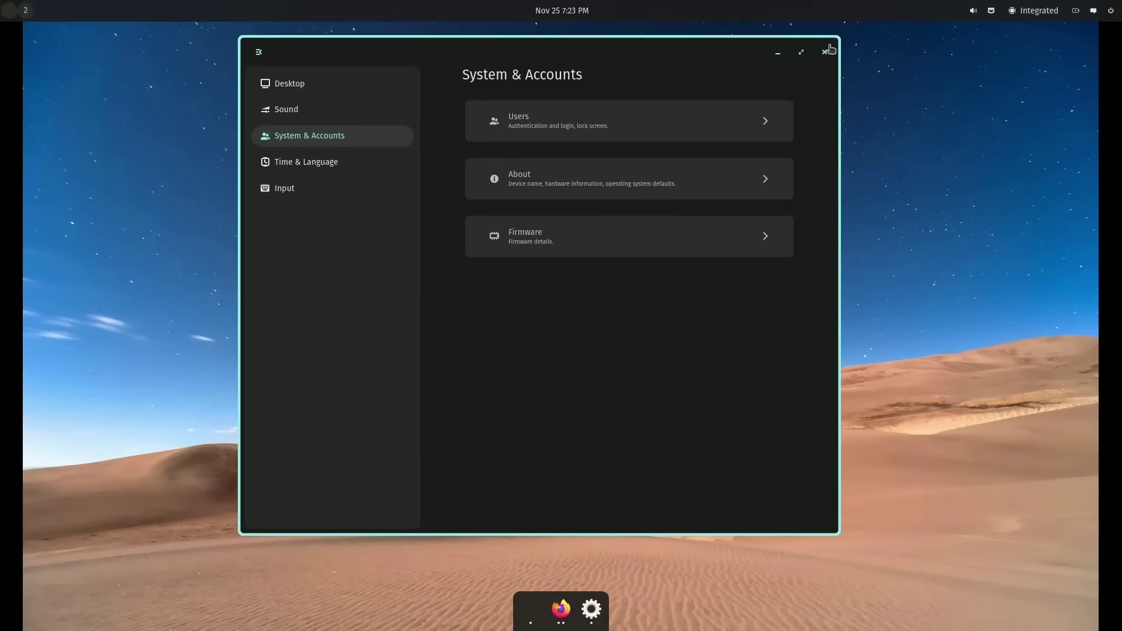
Close the Settings window and both Firefox windows, then run cosmic-edit from the terminal.
click(832, 49)
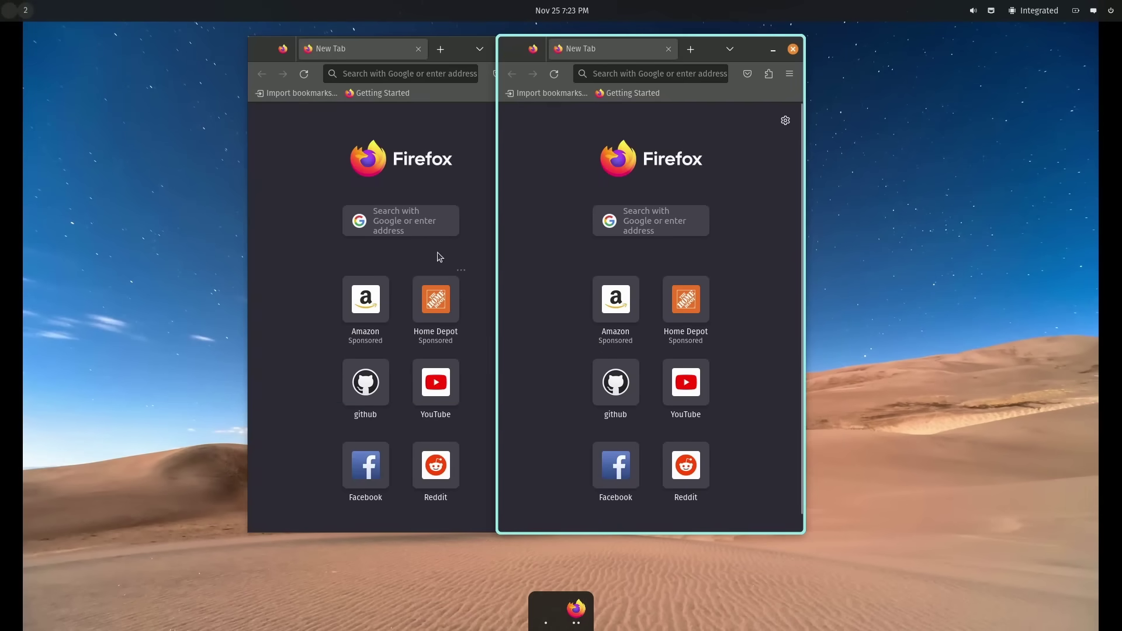
click(796, 49)
click(543, 50)
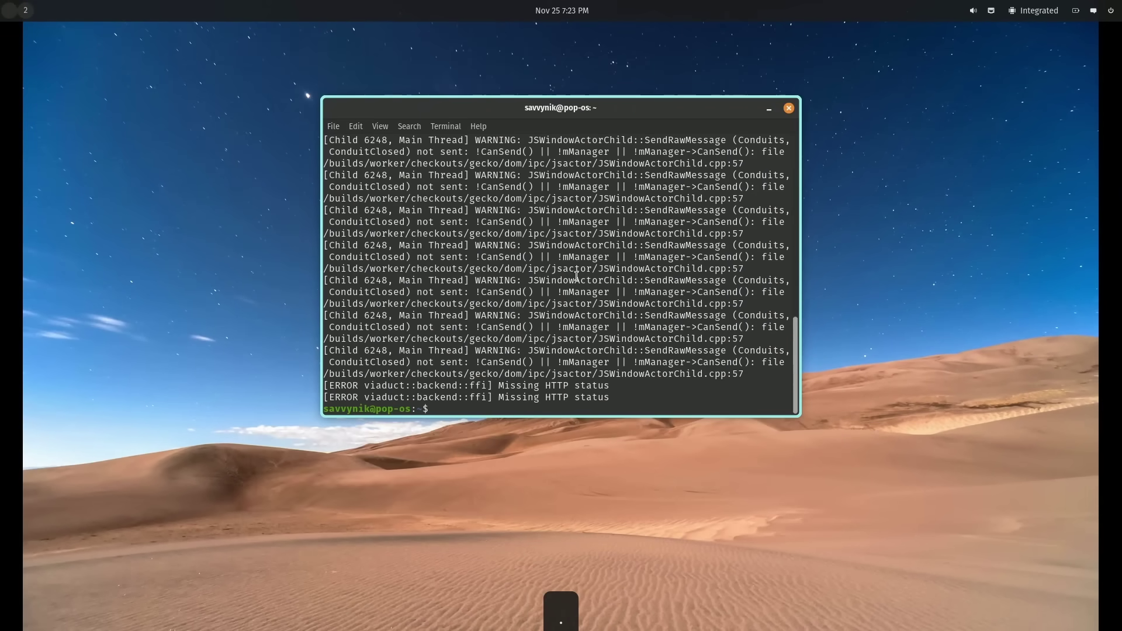
text(cosmic-edit)
key(Return)
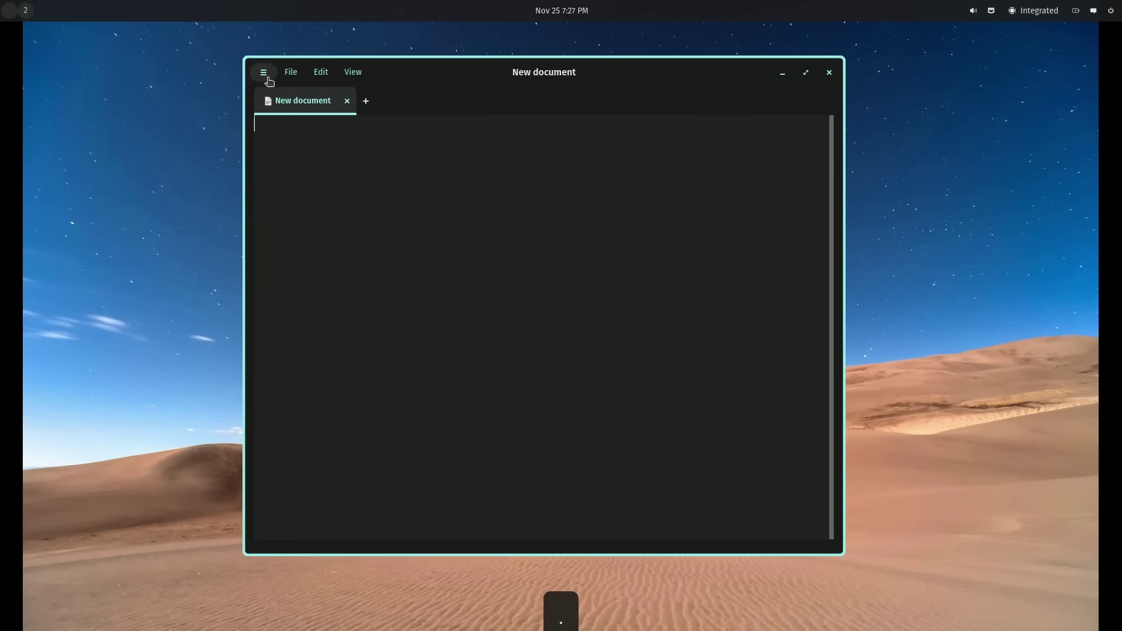
Open the cosmic-epoch folder as a project from the COSMIC Edit sidebar.
click(265, 72)
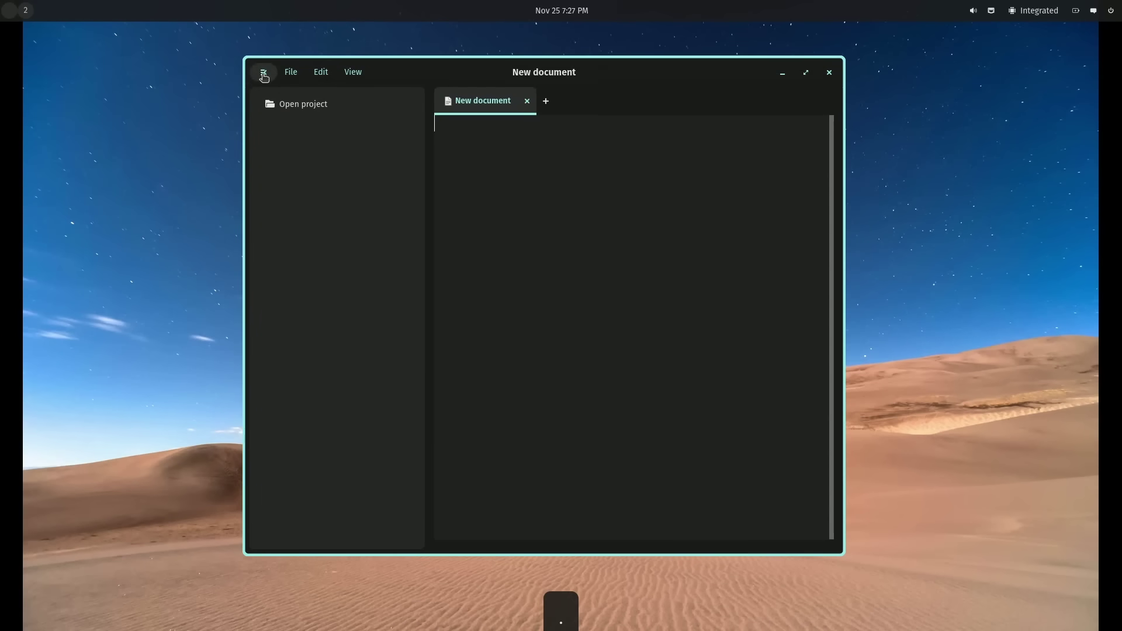
click(333, 110)
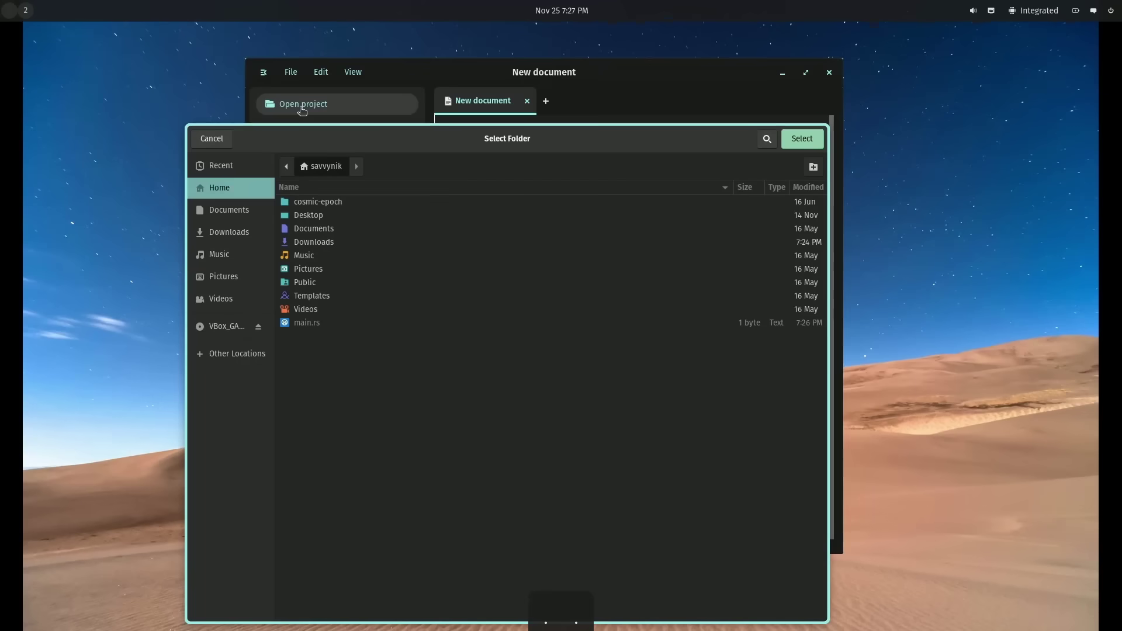
double_click(325, 206)
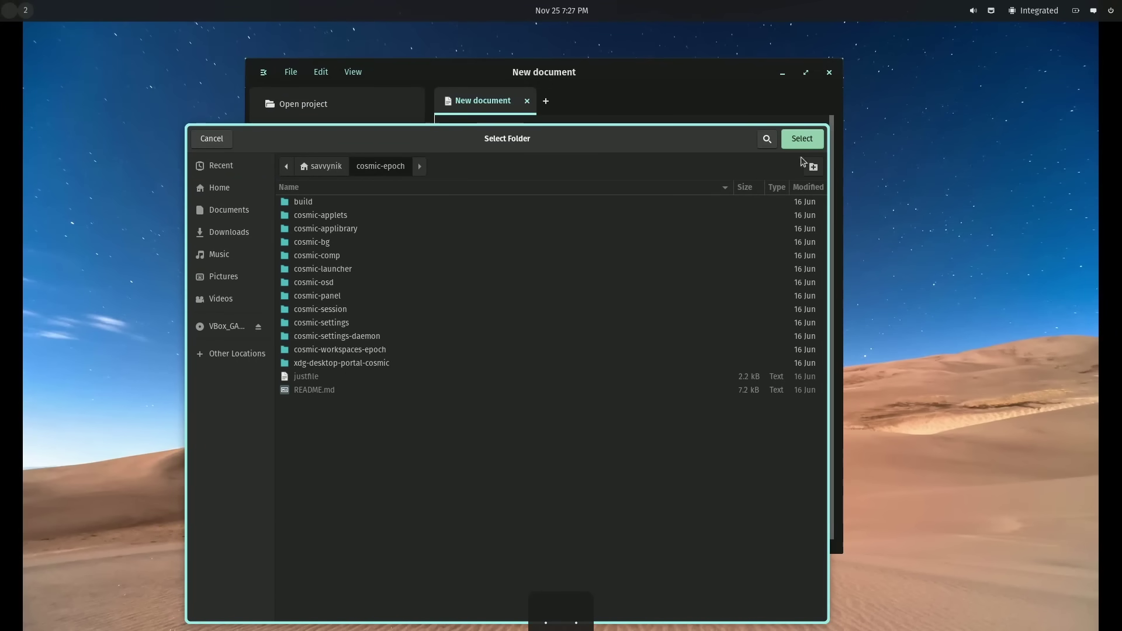
click(803, 139)
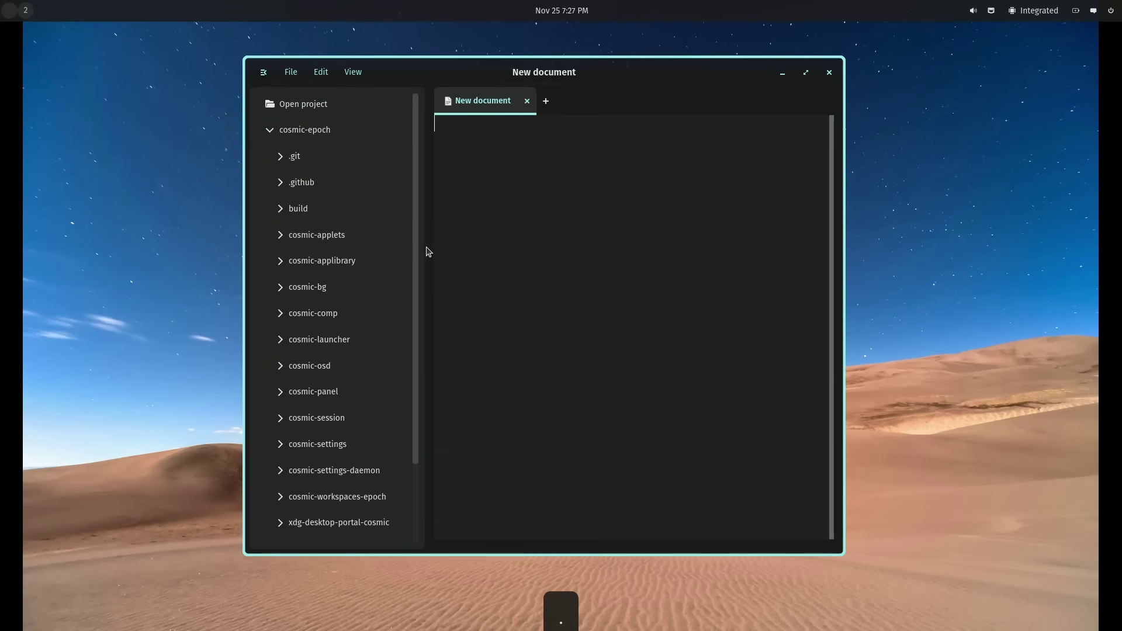
Expand cosmic-applets, build and applet in the file tree and open the applet's Cargo.toml.
drag(414, 372, 407, 479)
scroll(374, 351, up, 4)
click(328, 235)
scroll(335, 251, down, 2)
scroll(335, 238, up, 2)
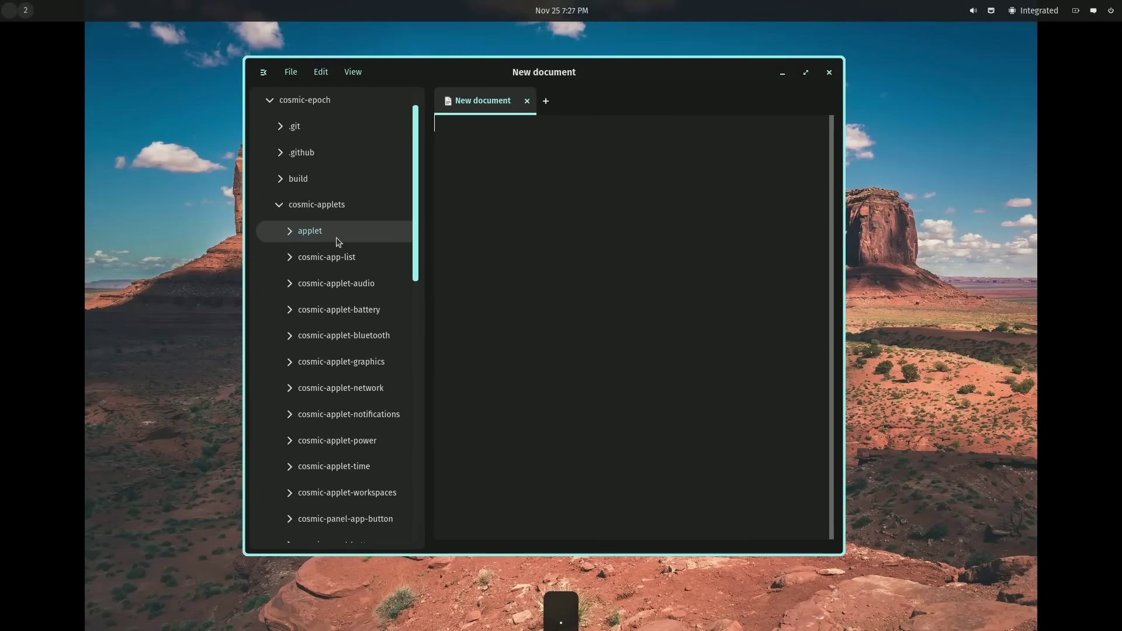
click(305, 205)
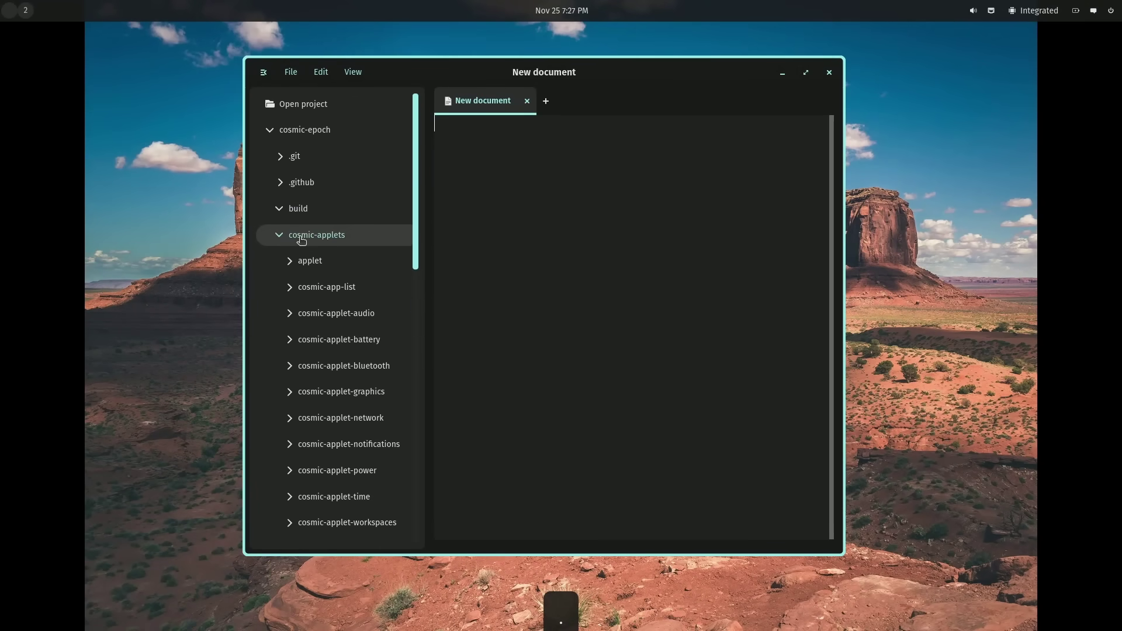
click(311, 261)
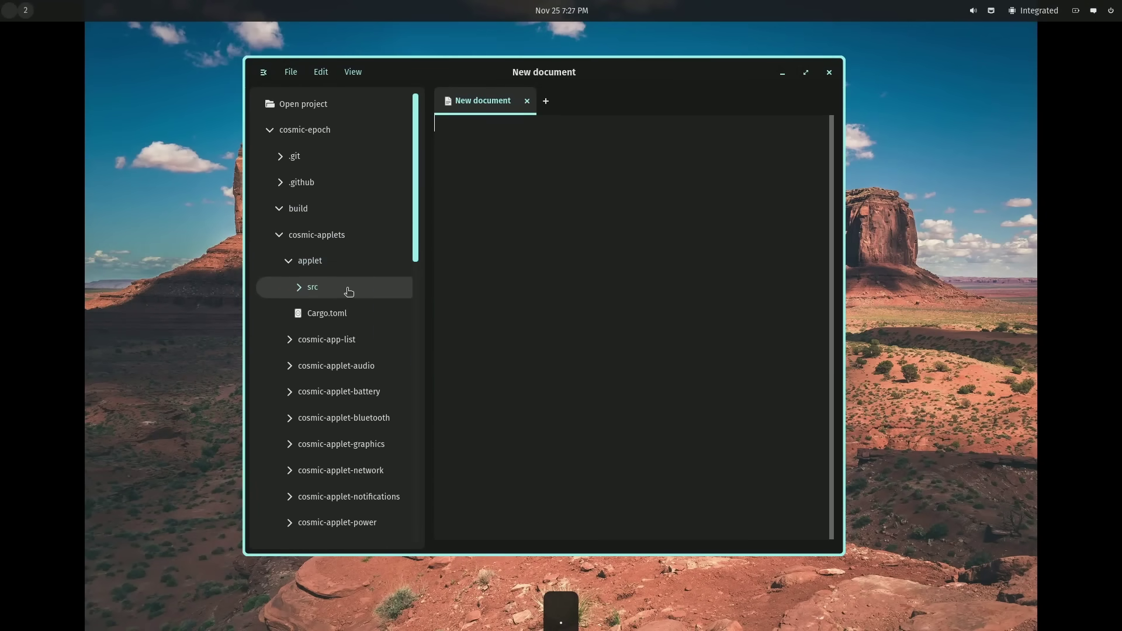
click(327, 313)
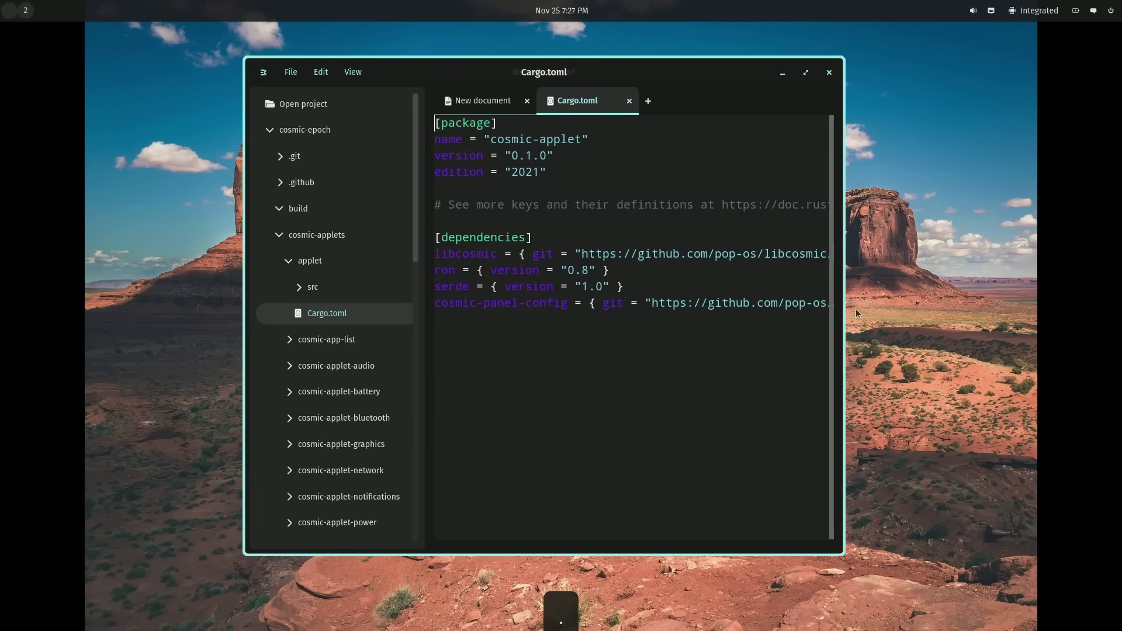
Widen the editor window and open app.rs from cosmic-app-list's src folder.
drag(844, 310, 962, 310)
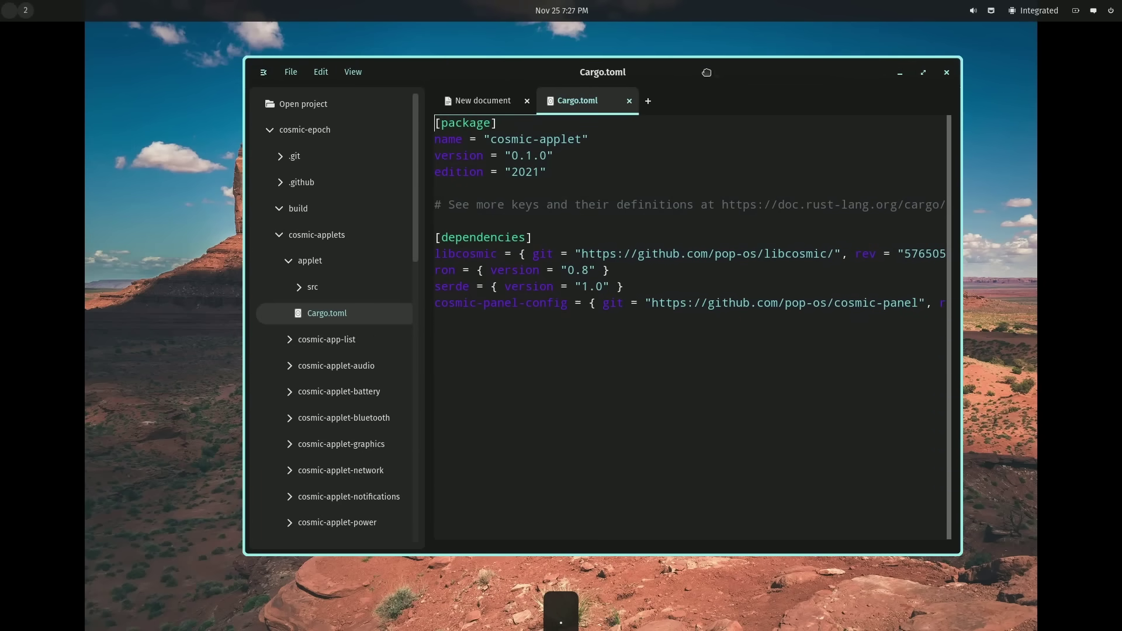
drag(707, 72, 661, 69)
scroll(246, 328, down, 3)
click(275, 231)
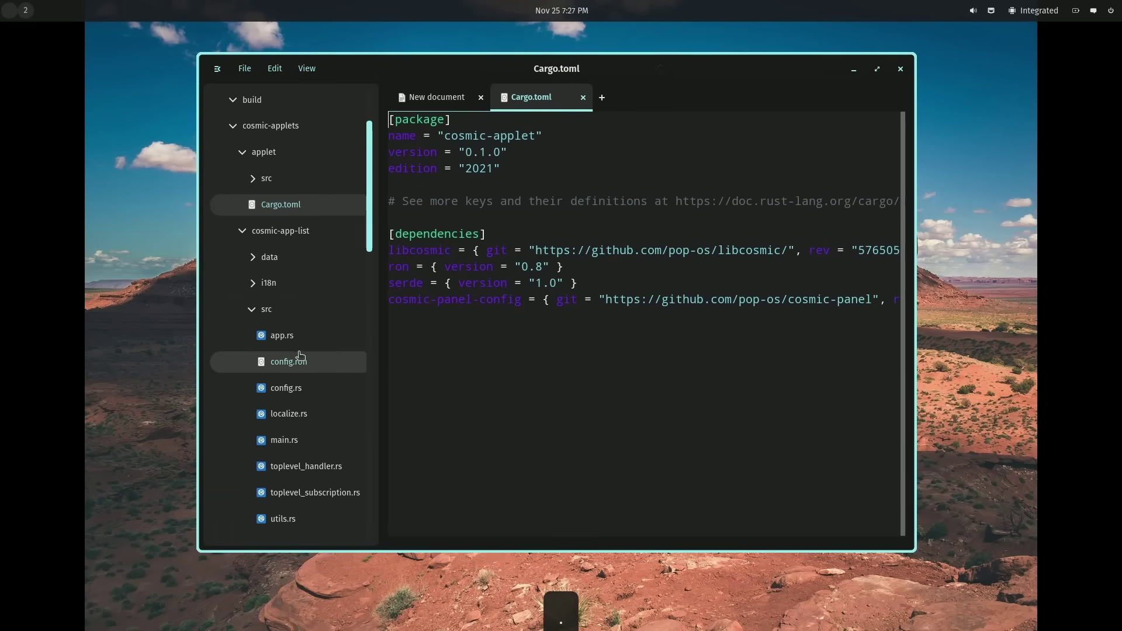
click(281, 336)
Scroll through app.rs and highlight part of the DockItem code.
scroll(457, 327, down, 15)
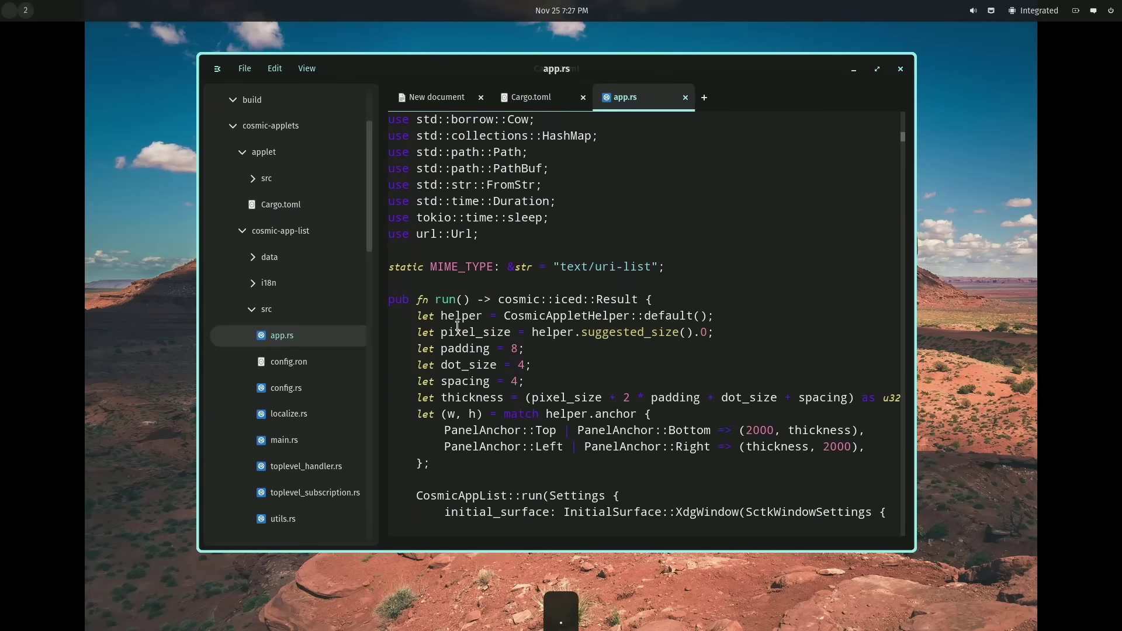
scroll(456, 331, down, 15)
scroll(456, 330, up, 6)
scroll(498, 335, down, 2)
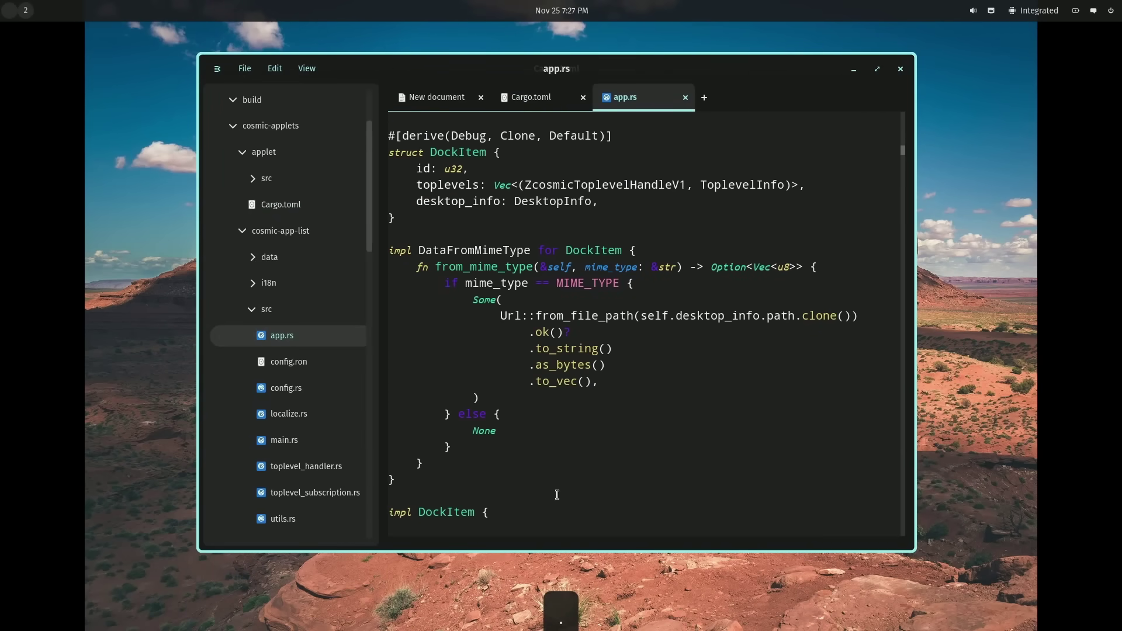
drag(557, 495, 392, 135)
click(578, 270)
Open main.rs in a new tab and highlight parts of main(), including the info! logging lines.
click(304, 440)
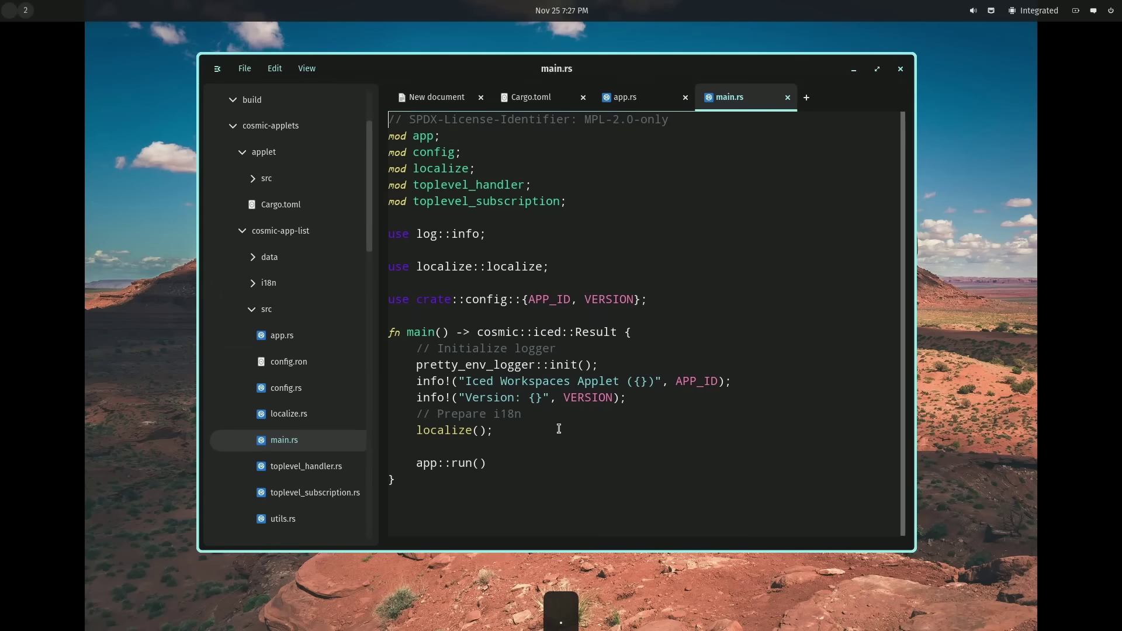
drag(553, 459, 369, 339)
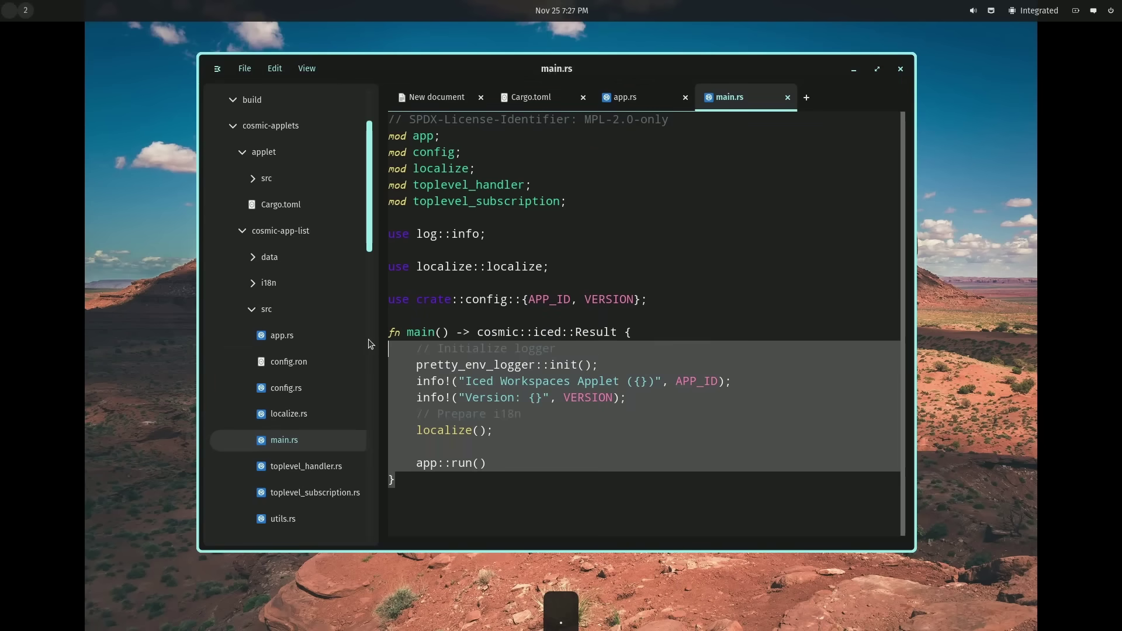
click(612, 494)
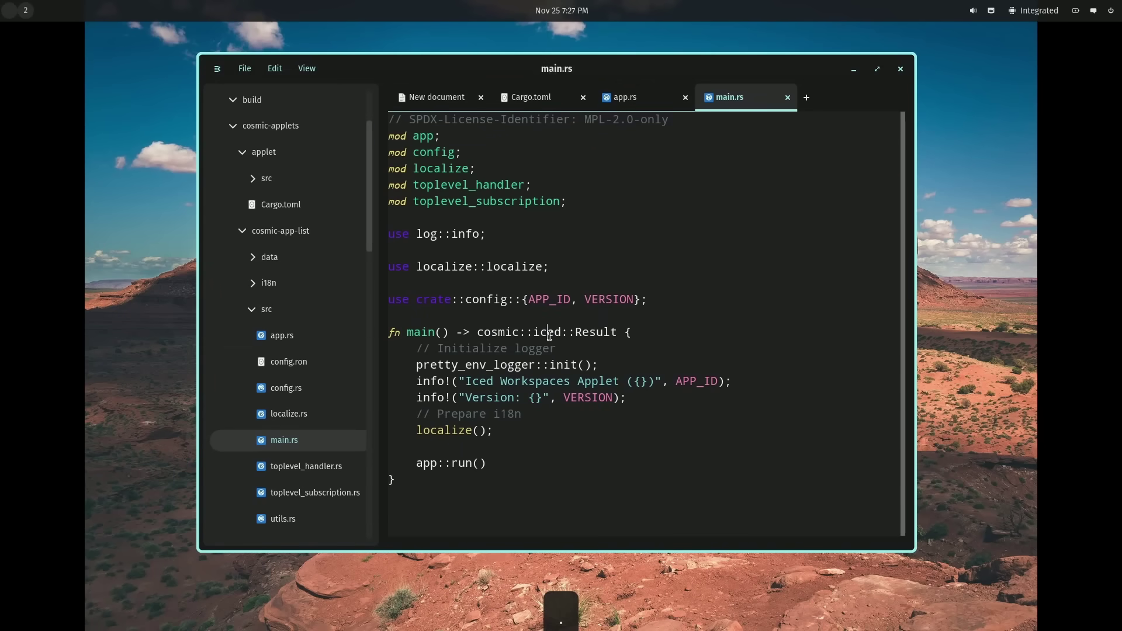
drag(574, 494, 395, 349)
click(677, 451)
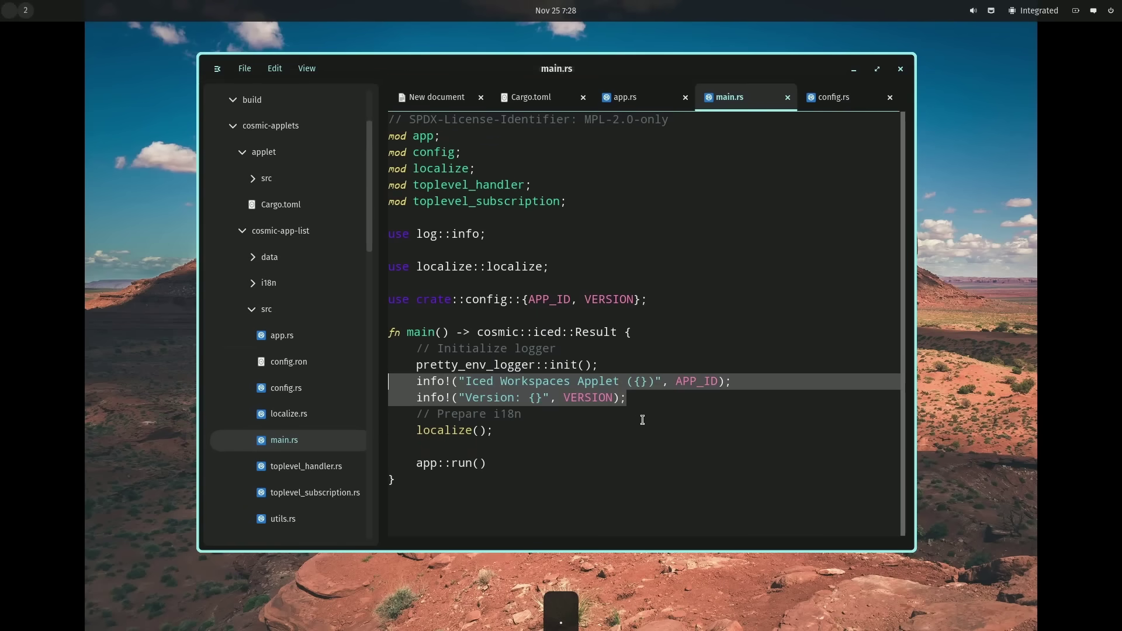
click(647, 416)
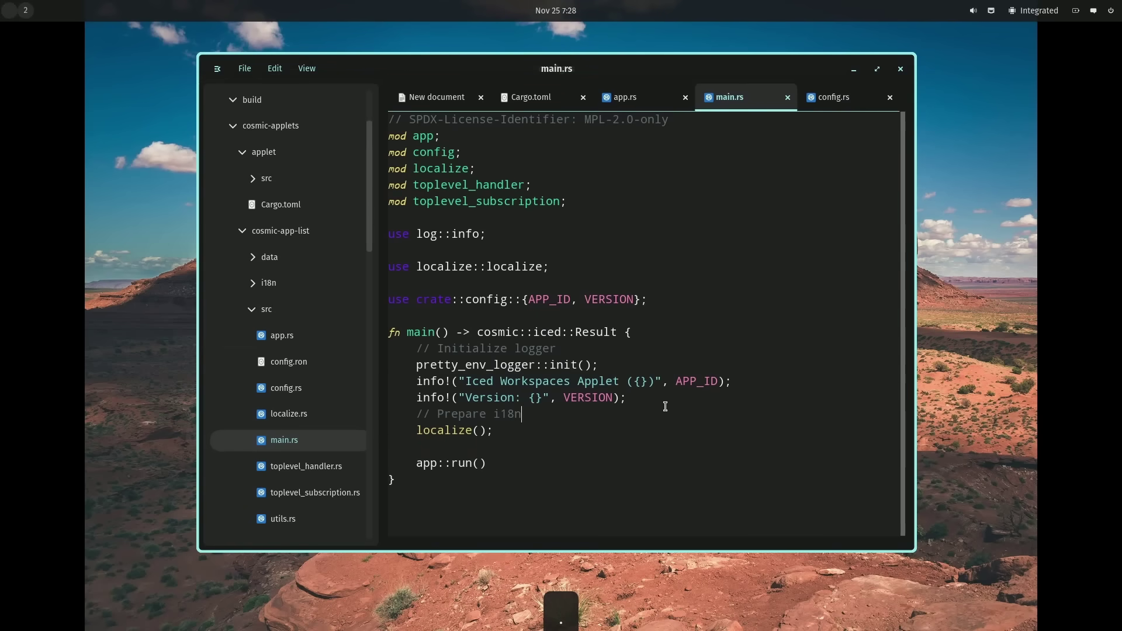
drag(665, 403, 612, 389)
click(612, 388)
drag(372, 240, 370, 264)
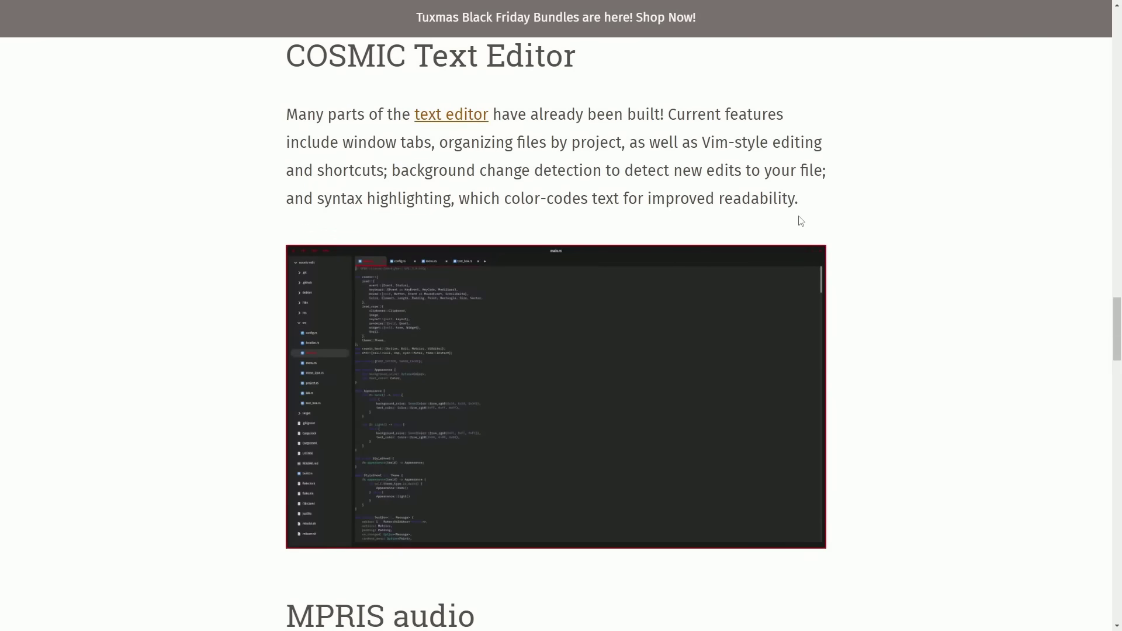
Read the MPRIS audio section, highlighting its heading and each sentence in turn.
scroll(778, 195, down, 8)
triple_click(483, 156)
click(498, 158)
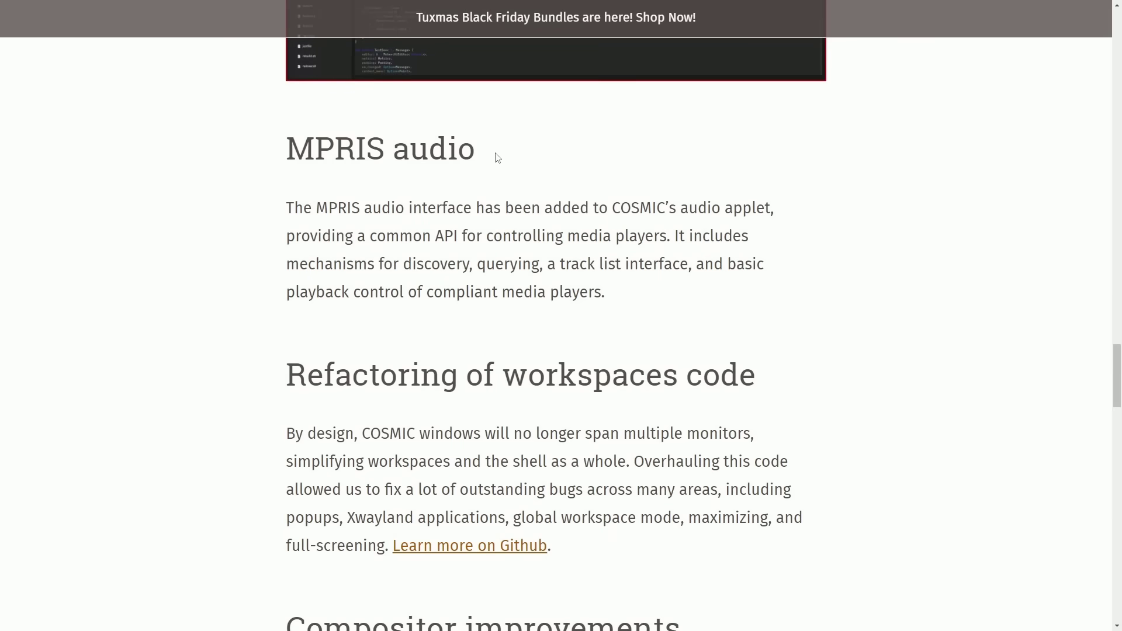
scroll(484, 167, down, 1)
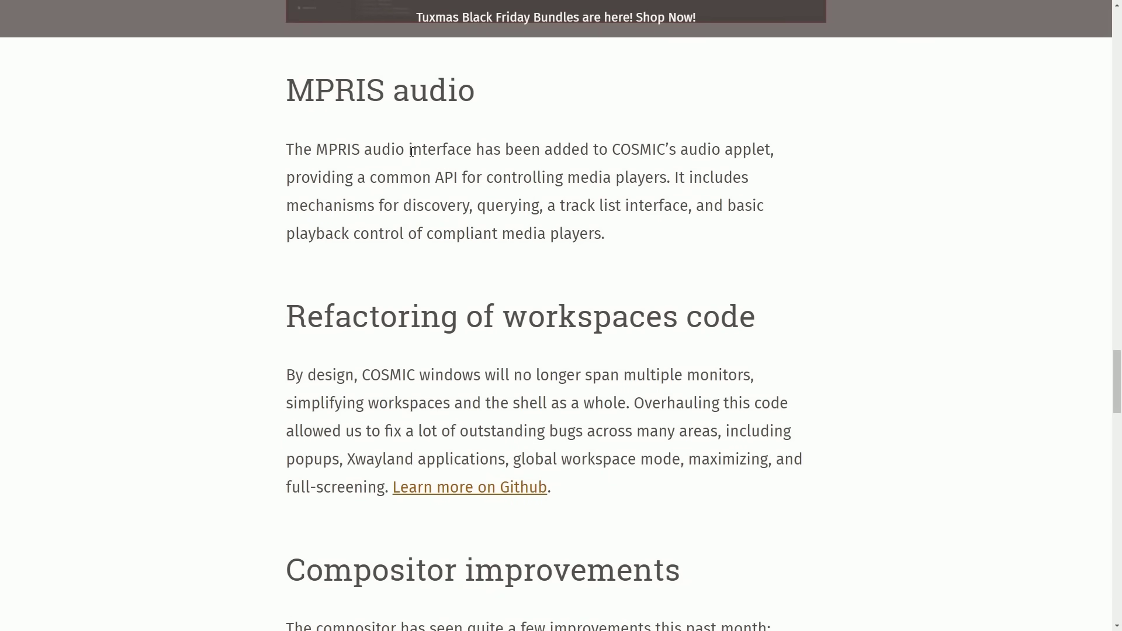
drag(405, 151, 795, 151)
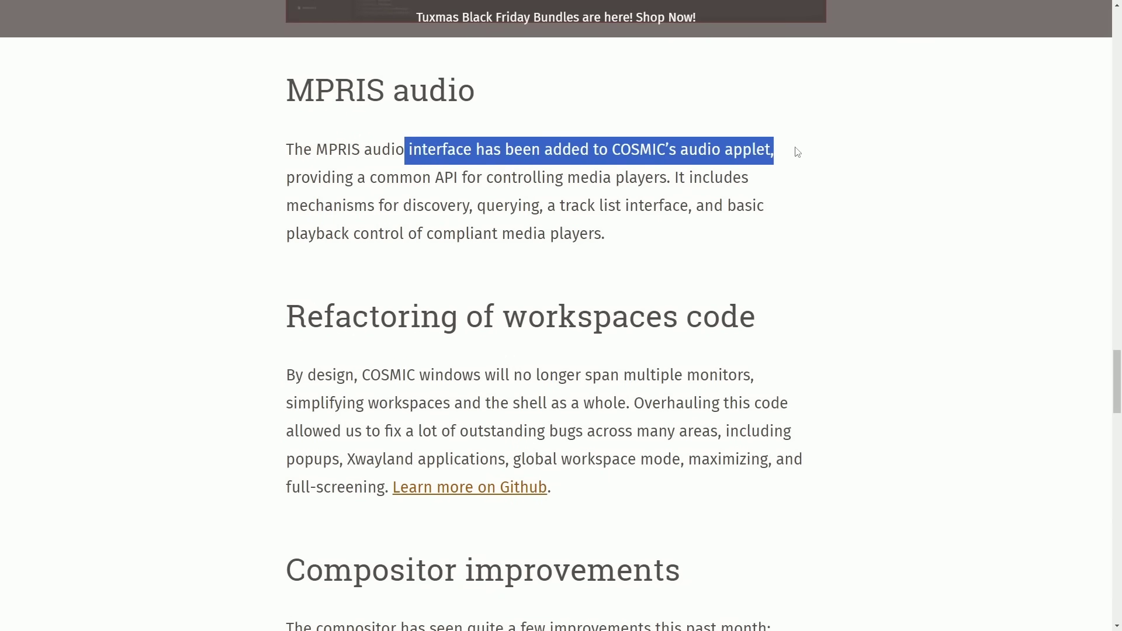
click(751, 158)
drag(288, 174, 802, 212)
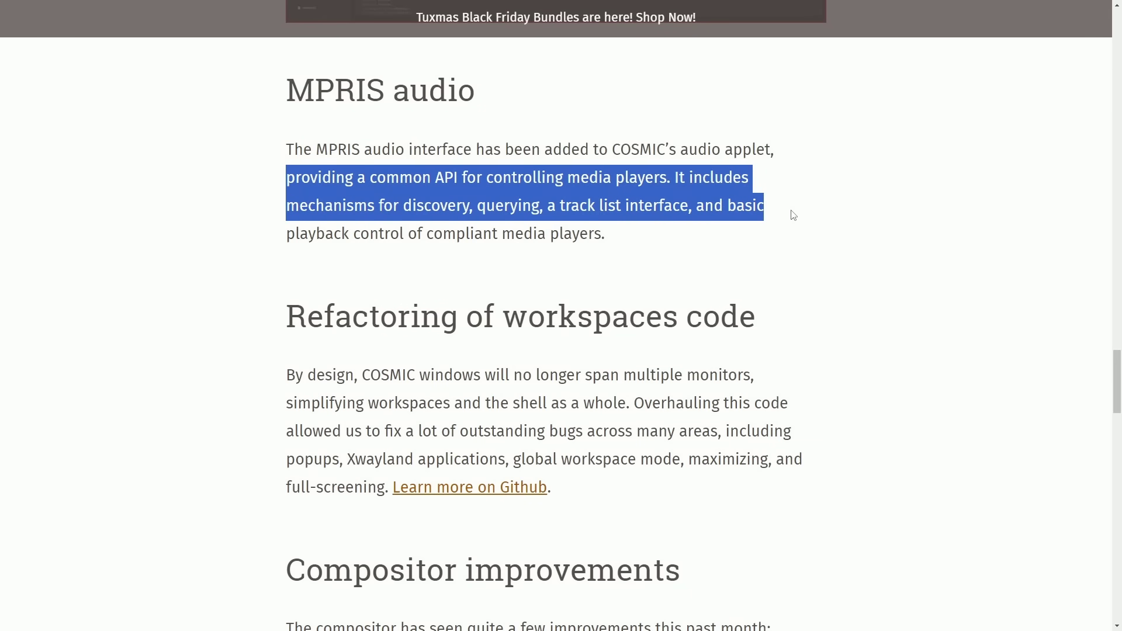
drag(794, 218, 796, 232)
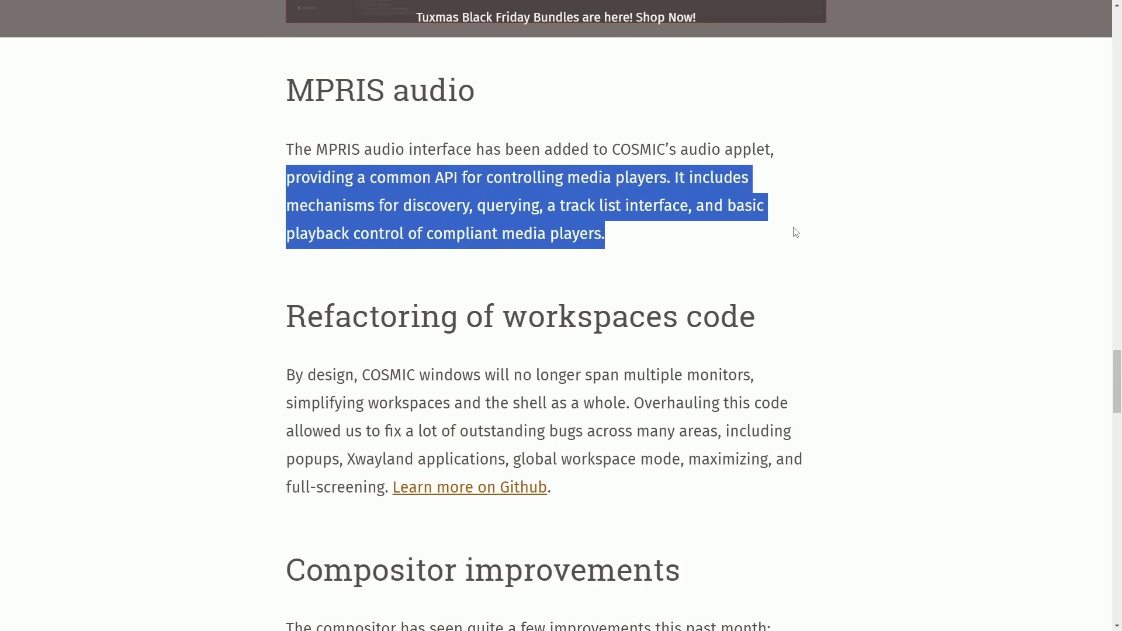
click(796, 234)
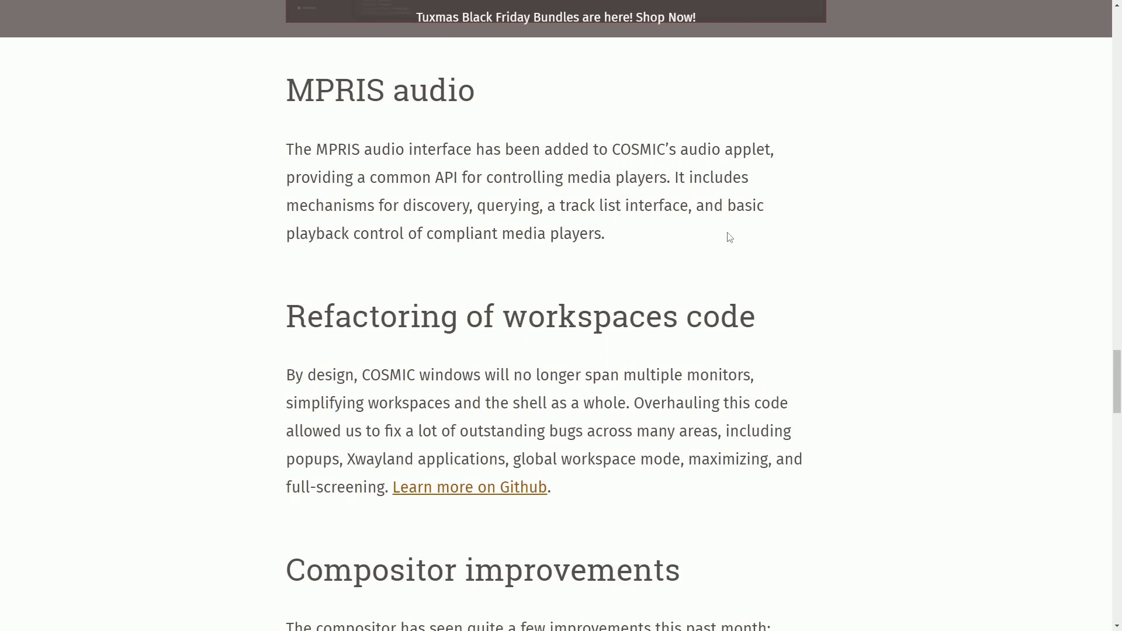
Highlight the Refactoring of workspaces heading and paragraph, then move on to Compositor improvements.
scroll(687, 231, down, 4)
drag(250, 95, 773, 105)
click(773, 105)
drag(284, 142, 811, 253)
click(799, 257)
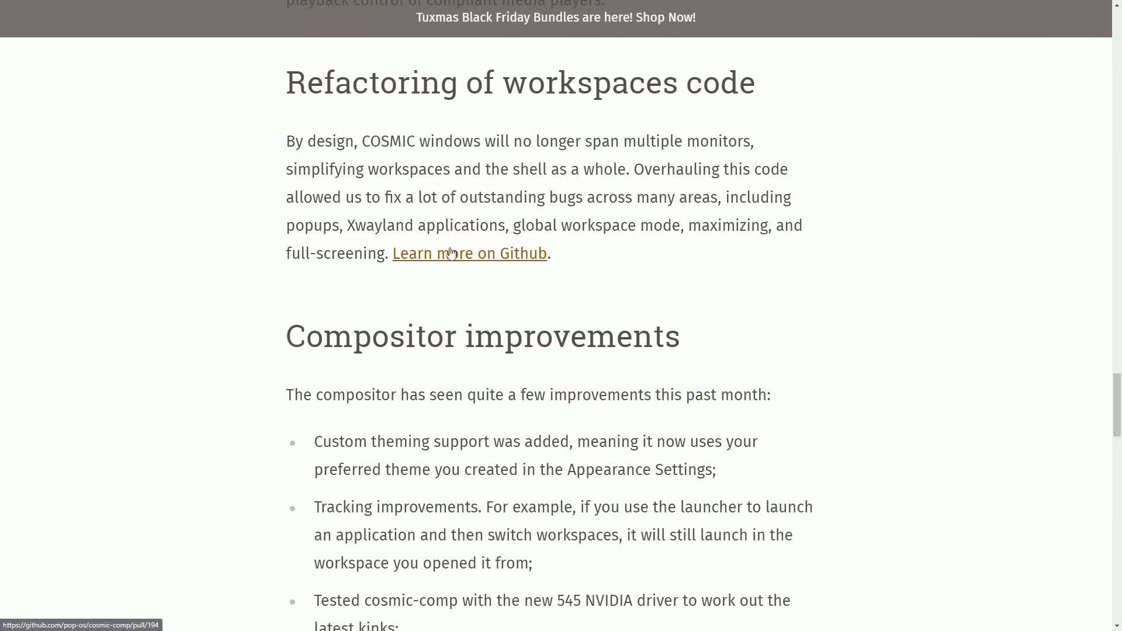
scroll(471, 276, down, 1)
scroll(463, 269, down, 3)
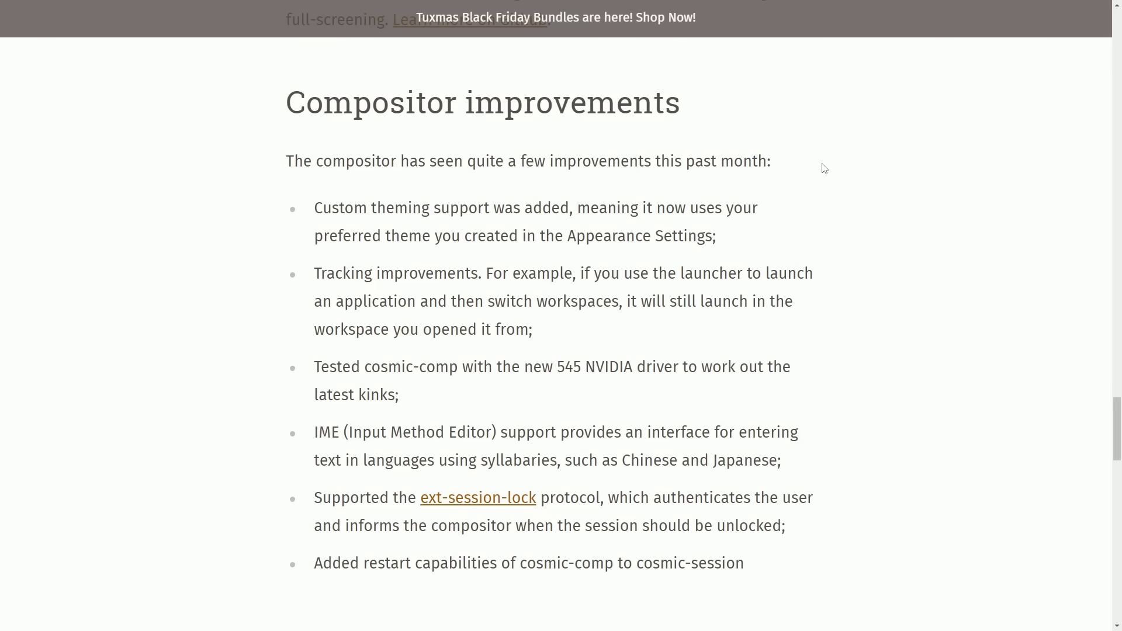
Highlight the custom theming, tracking improvements and NVIDIA driver testing bullets while reading.
scroll(807, 164, down, 1)
drag(300, 147, 769, 175)
click(731, 185)
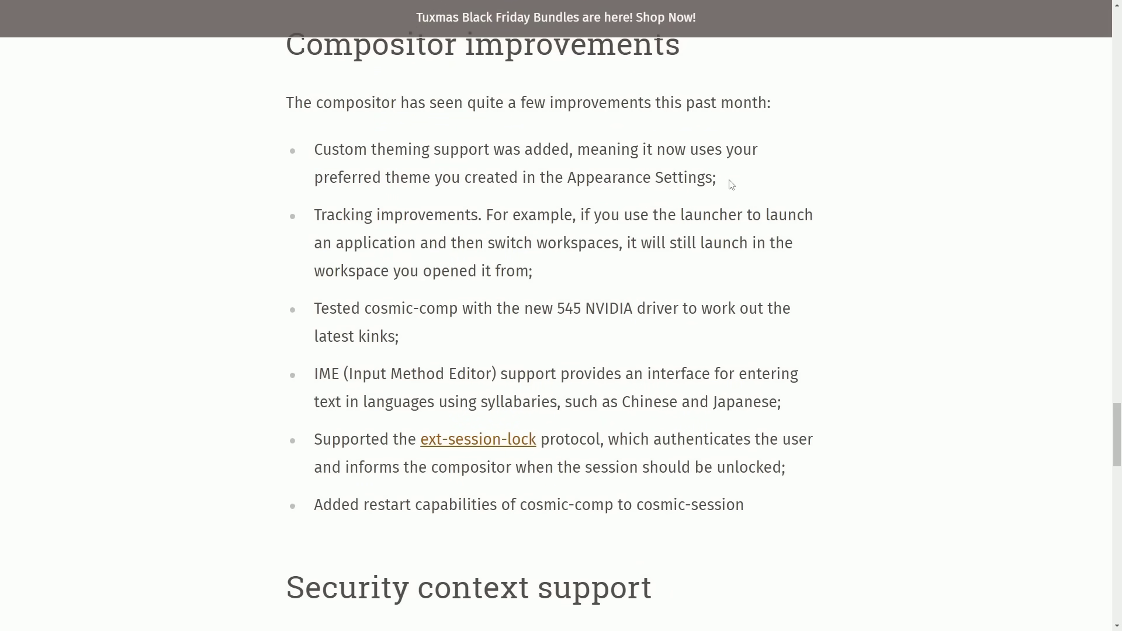
drag(432, 178, 727, 192)
click(783, 195)
drag(302, 217, 784, 268)
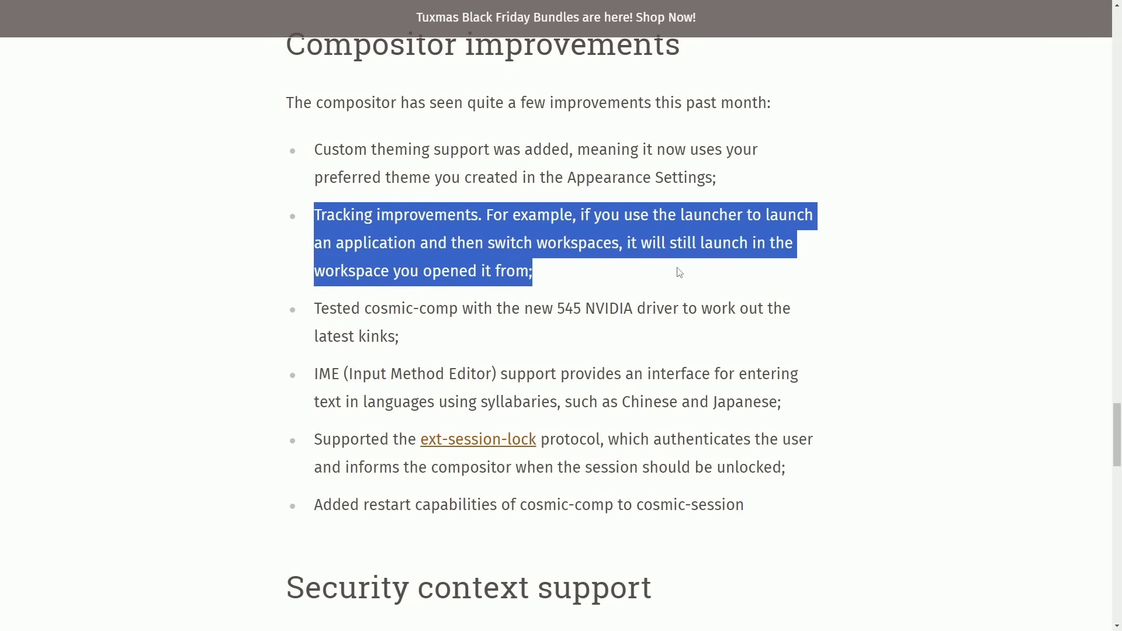
click(655, 271)
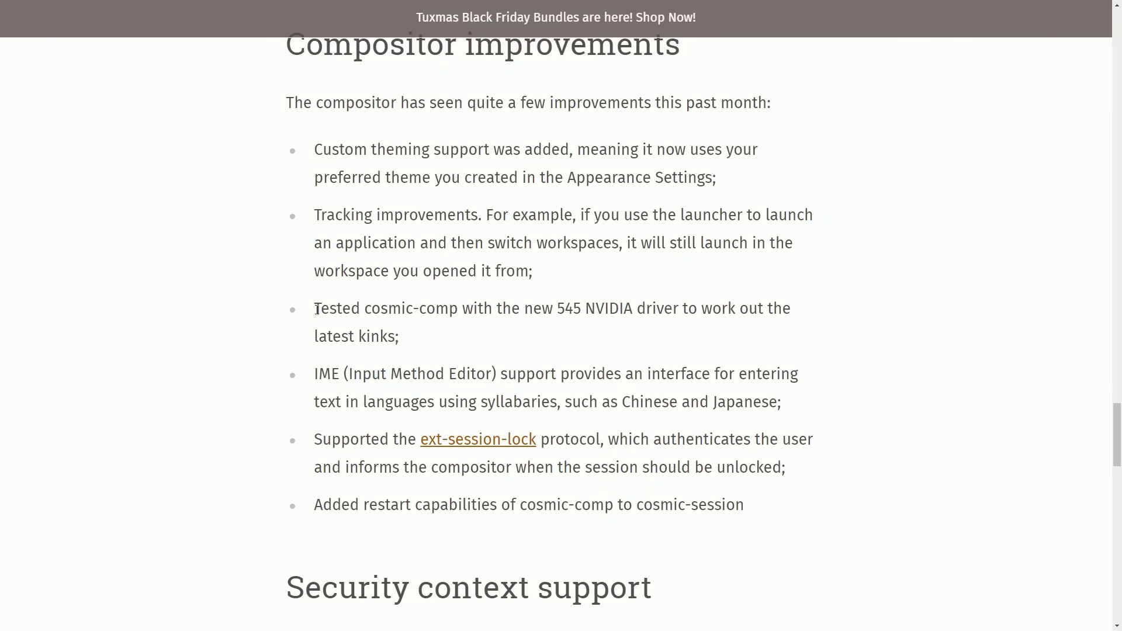
drag(317, 310, 821, 310)
click(604, 317)
Highlight the IME and ext-session-lock bullets, then the 'Added' restart capabilities line.
scroll(299, 349, down, 4)
drag(315, 140, 807, 143)
click(813, 144)
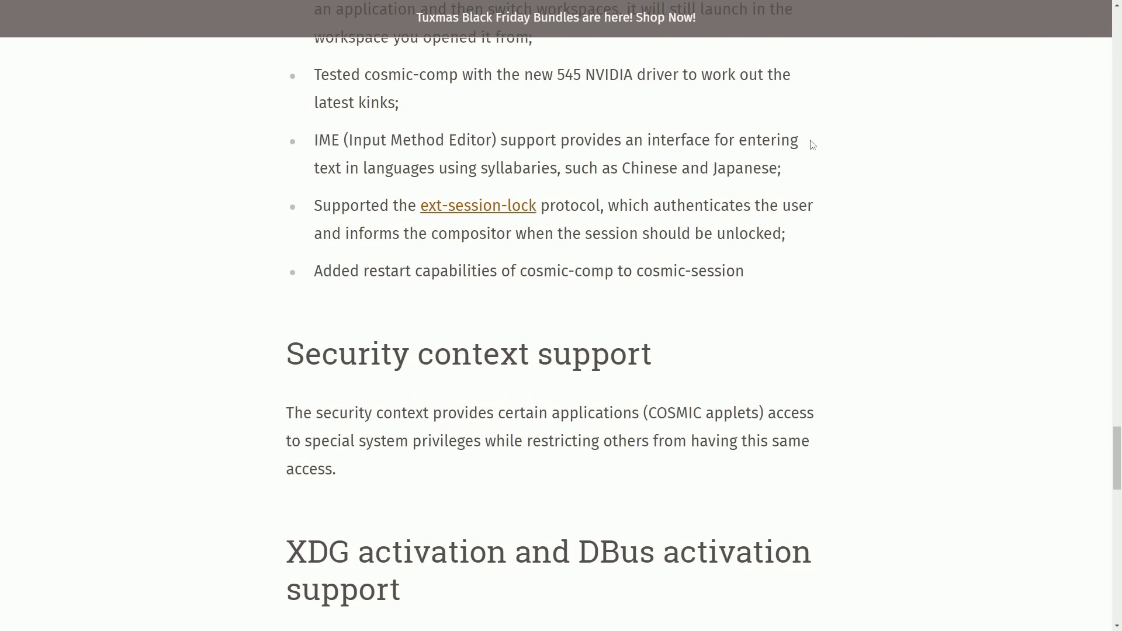
drag(302, 178, 783, 169)
click(793, 176)
drag(309, 217, 818, 212)
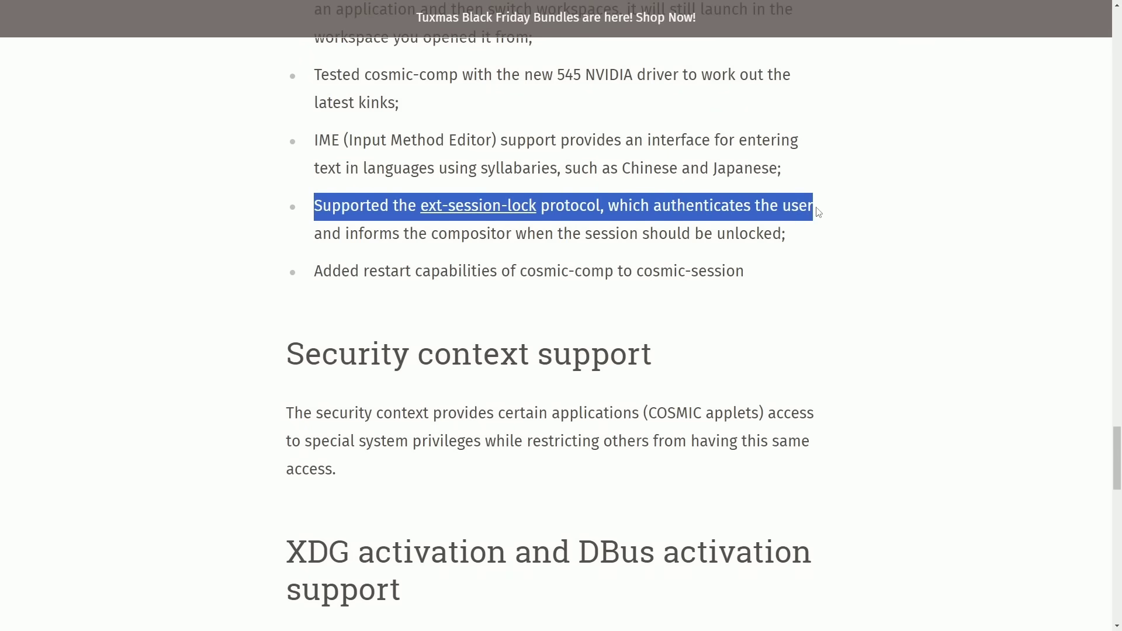
drag(323, 233, 752, 234)
click(794, 250)
scroll(647, 242, down, 1)
scroll(647, 242, down, 1)
double_click(351, 155)
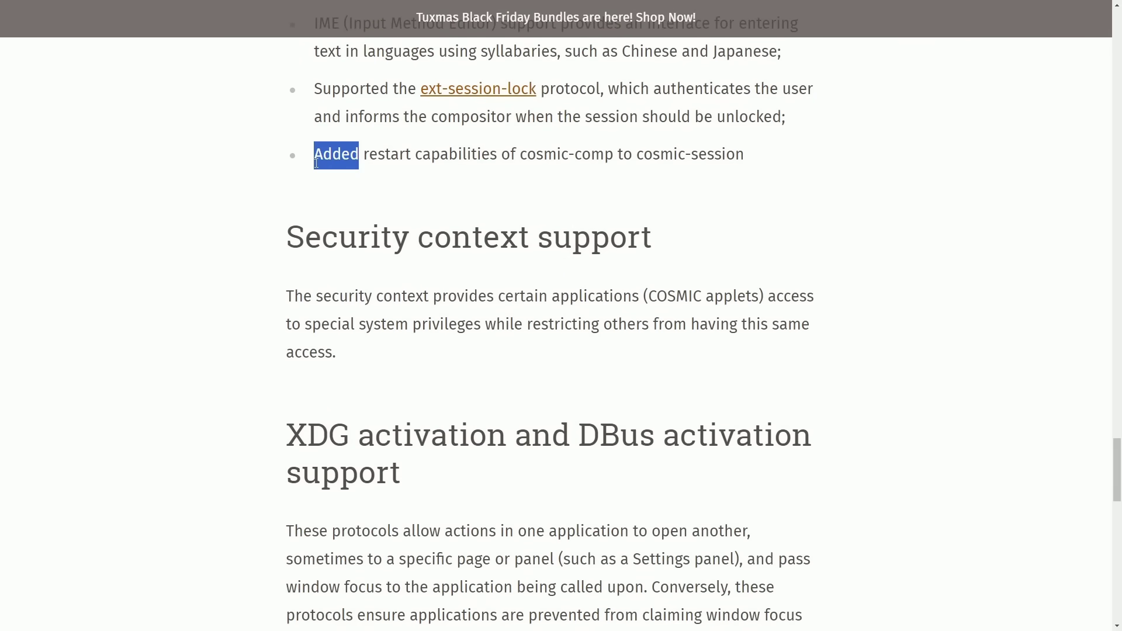
drag(323, 155, 751, 166)
Highlight the Security context support heading and its paragraph while reading.
click(699, 175)
scroll(699, 176, down, 3)
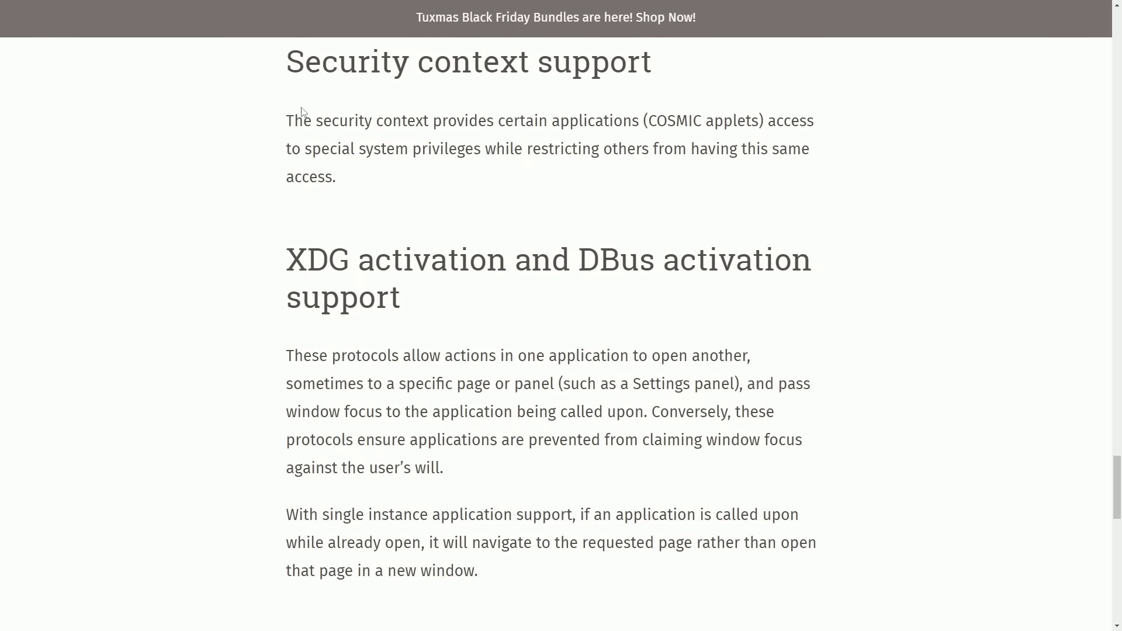
drag(284, 79, 689, 91)
click(688, 91)
drag(286, 121, 833, 142)
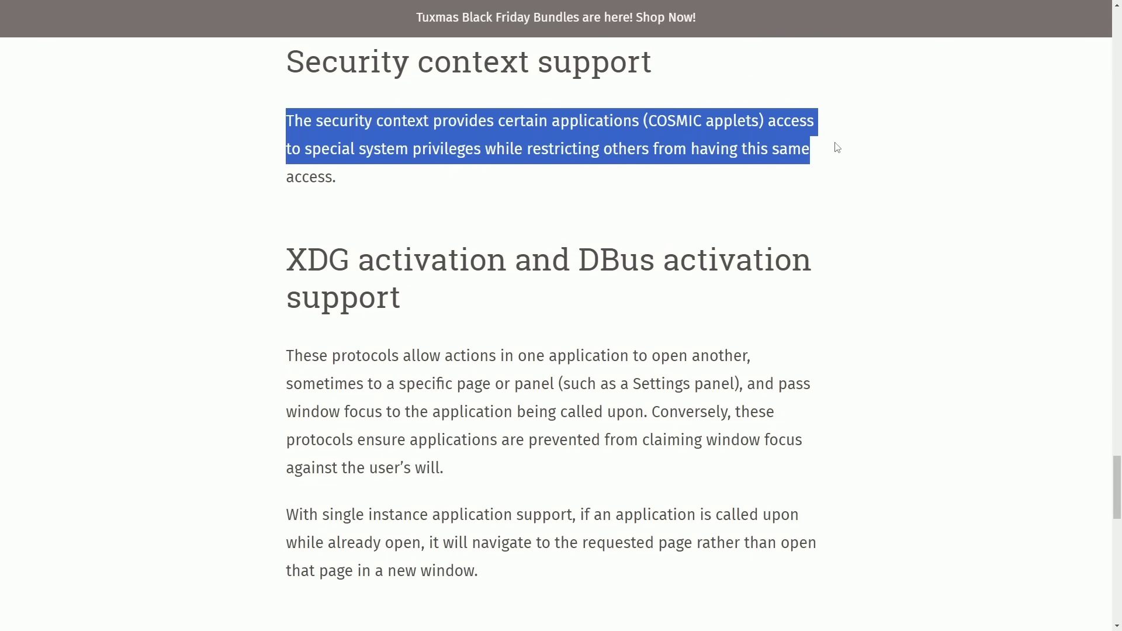
click(437, 175)
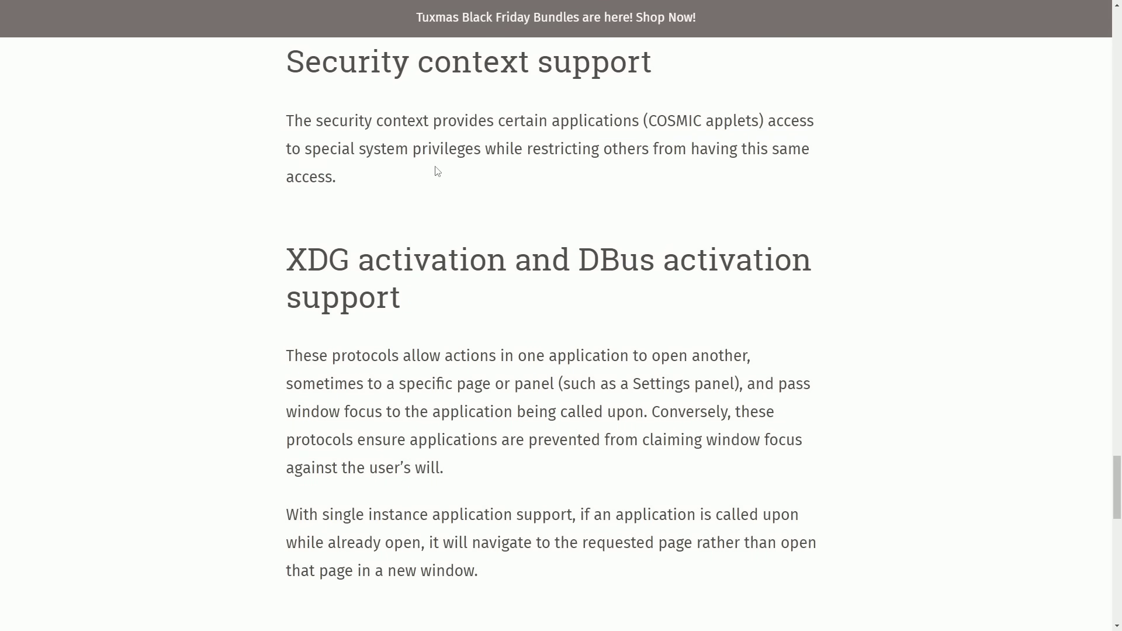
Read the XDG activation and DBus activation support heading and protocols paragraph line by line.
scroll(436, 170, down, 3)
drag(286, 83, 793, 87)
click(251, 125)
drag(273, 128, 455, 133)
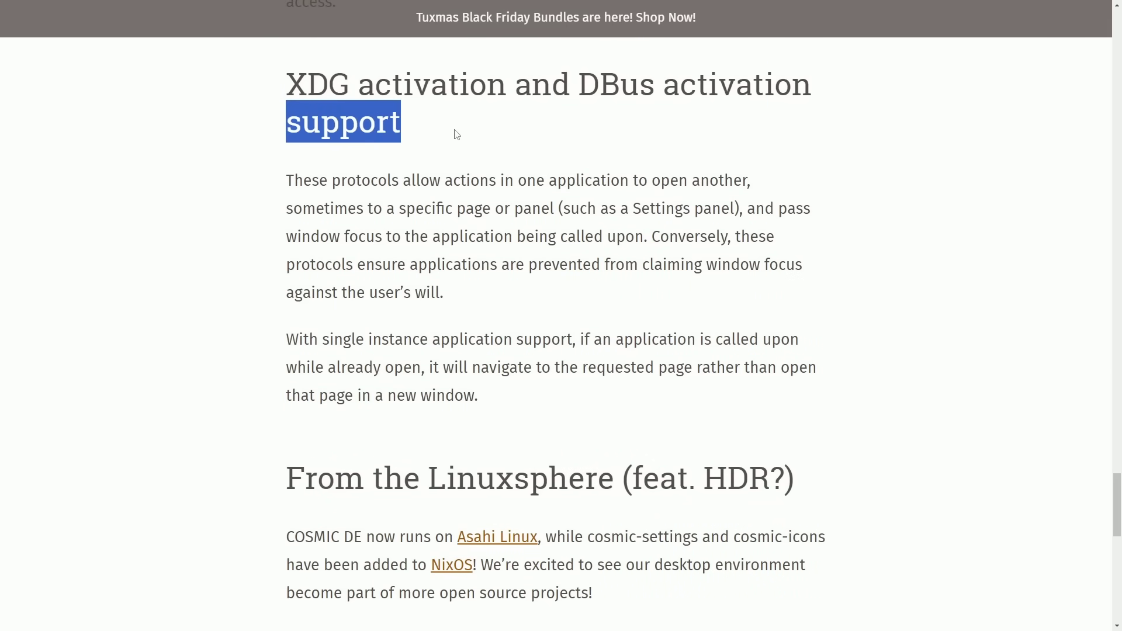
click(458, 135)
drag(286, 178, 762, 181)
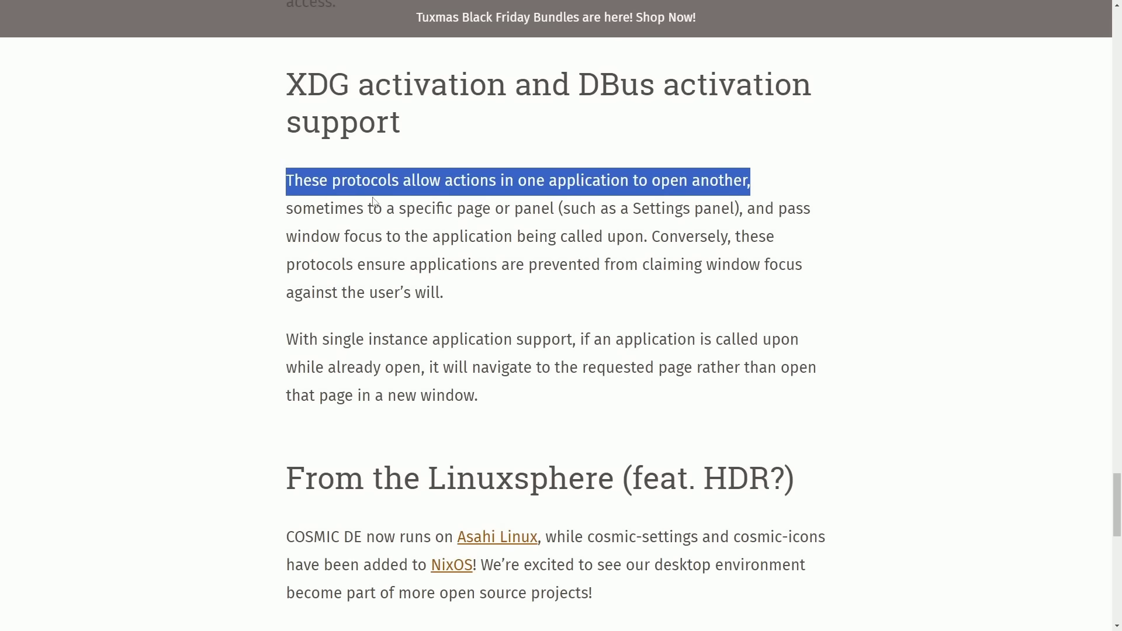
click(348, 204)
drag(278, 209, 826, 208)
drag(285, 236, 798, 246)
drag(281, 258, 808, 267)
drag(619, 291, 245, 289)
click(183, 303)
Highlight the single instance application sentence and the following line.
drag(279, 347, 796, 340)
drag(288, 369, 844, 386)
click(624, 392)
drag(245, 404, 536, 403)
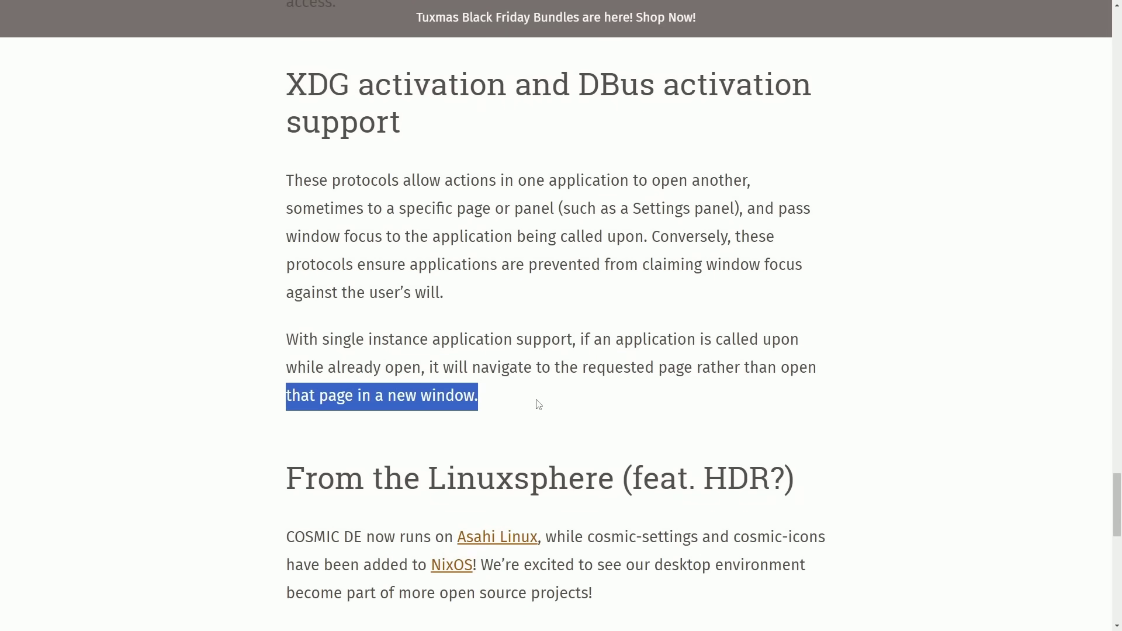
click(967, 343)
scroll(967, 343, down, 7)
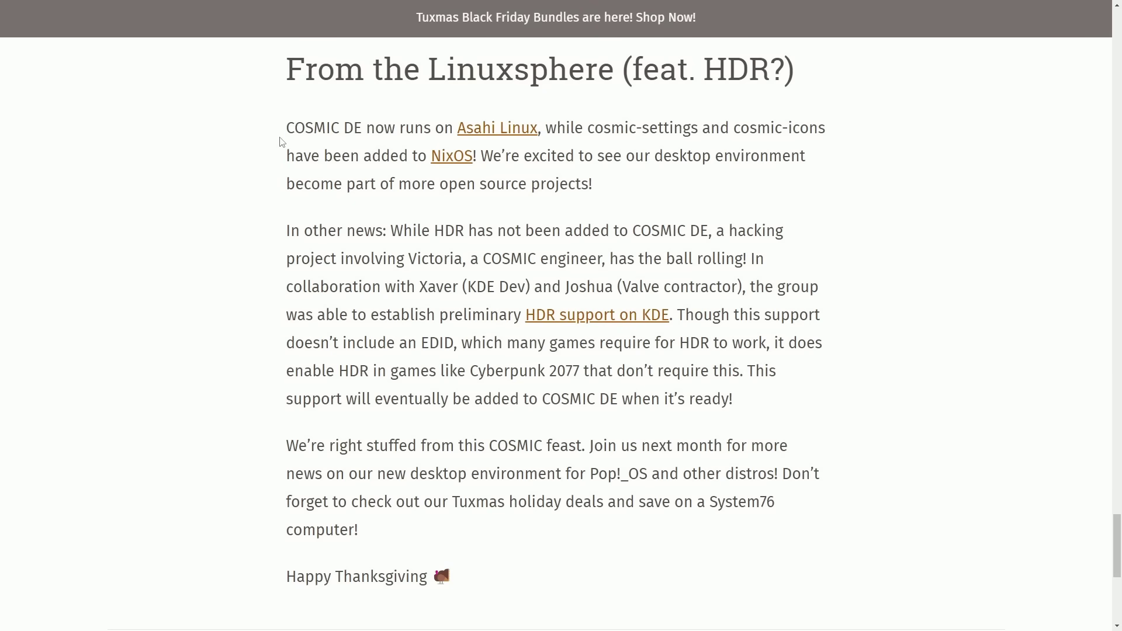
drag(282, 142, 842, 142)
click(843, 146)
drag(293, 150, 806, 182)
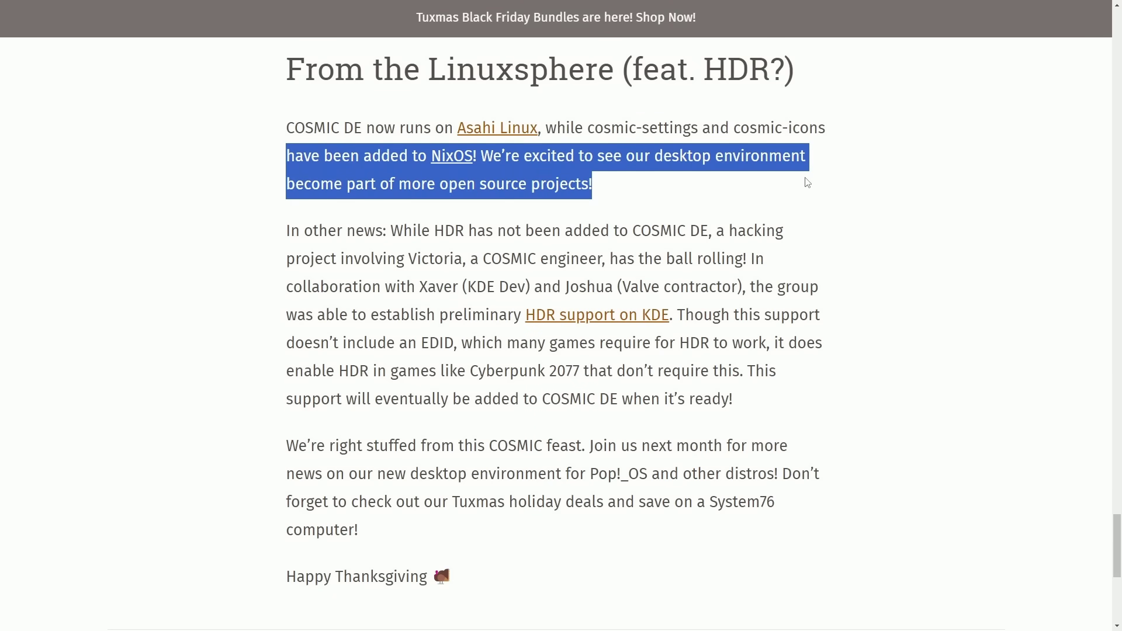
click(805, 183)
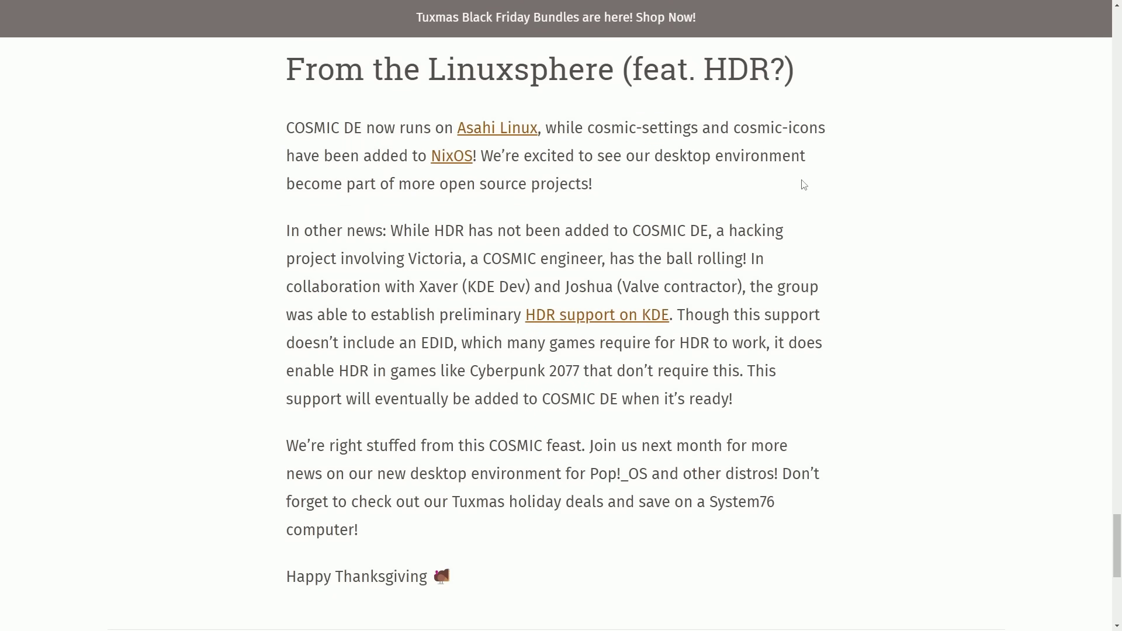
triple_click(681, 196)
click(722, 193)
drag(285, 231, 783, 231)
click(808, 238)
drag(284, 263, 773, 261)
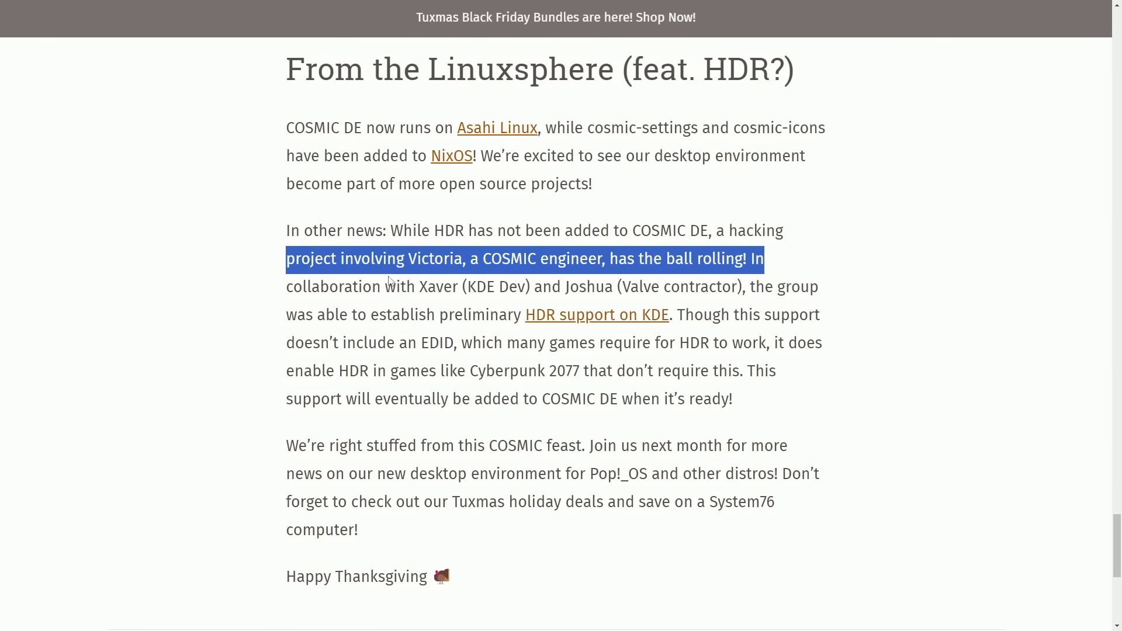
drag(281, 295, 774, 342)
click(682, 318)
click(835, 354)
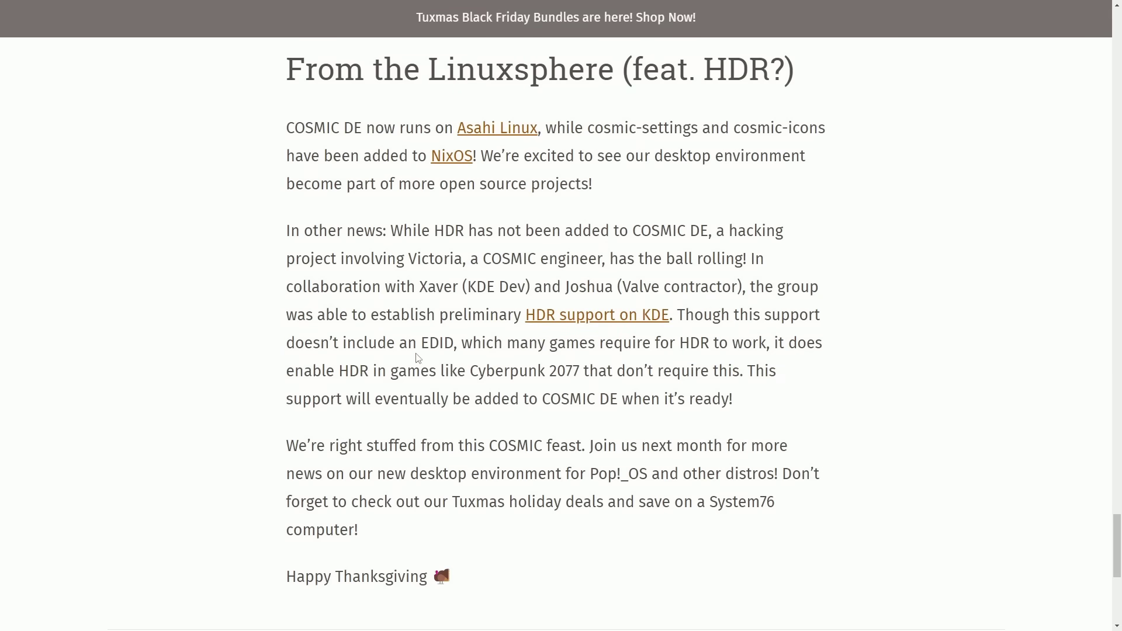
drag(341, 367, 749, 372)
click(486, 392)
drag(538, 402, 738, 410)
click(749, 416)
drag(287, 445, 583, 442)
click(585, 445)
drag(588, 447, 820, 454)
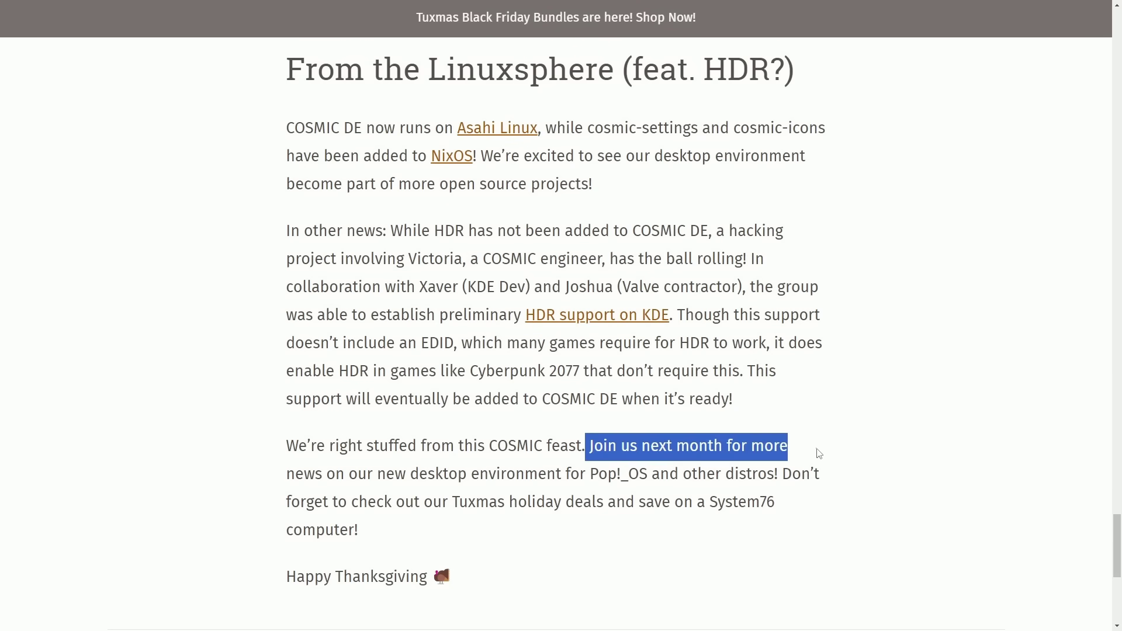
click(821, 454)
drag(298, 475, 841, 480)
click(844, 483)
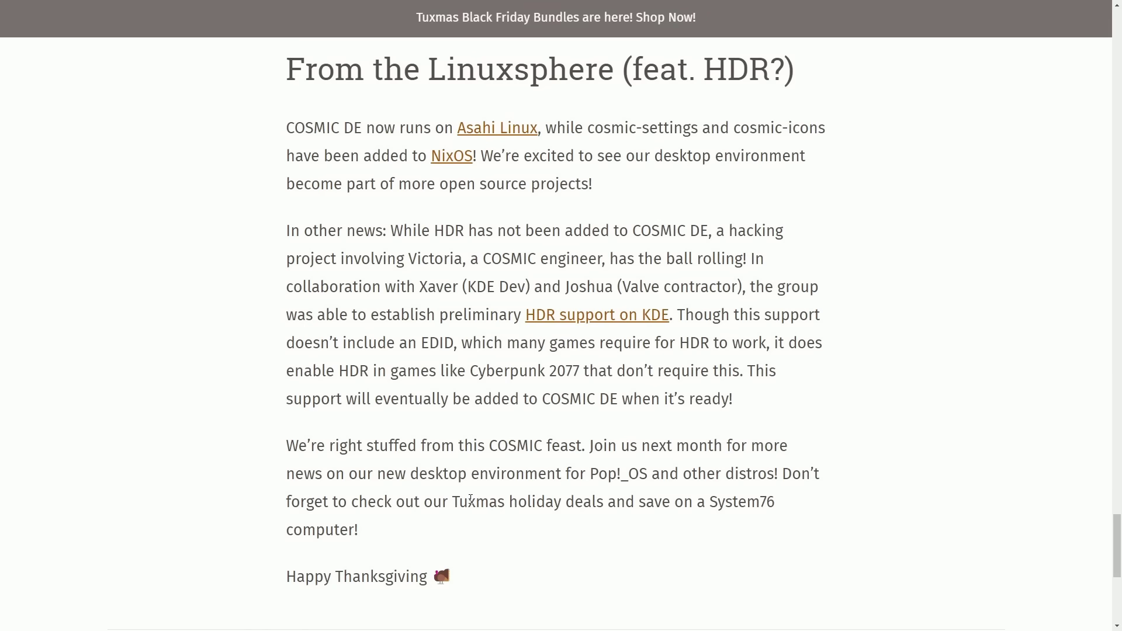
drag(590, 505, 787, 516)
click(741, 533)
drag(625, 503, 940, 536)
Open the Black Friday Specials page and highlight the Specials and Tuxmas Black Friday Bundles headings.
scroll(832, 544, up, 20)
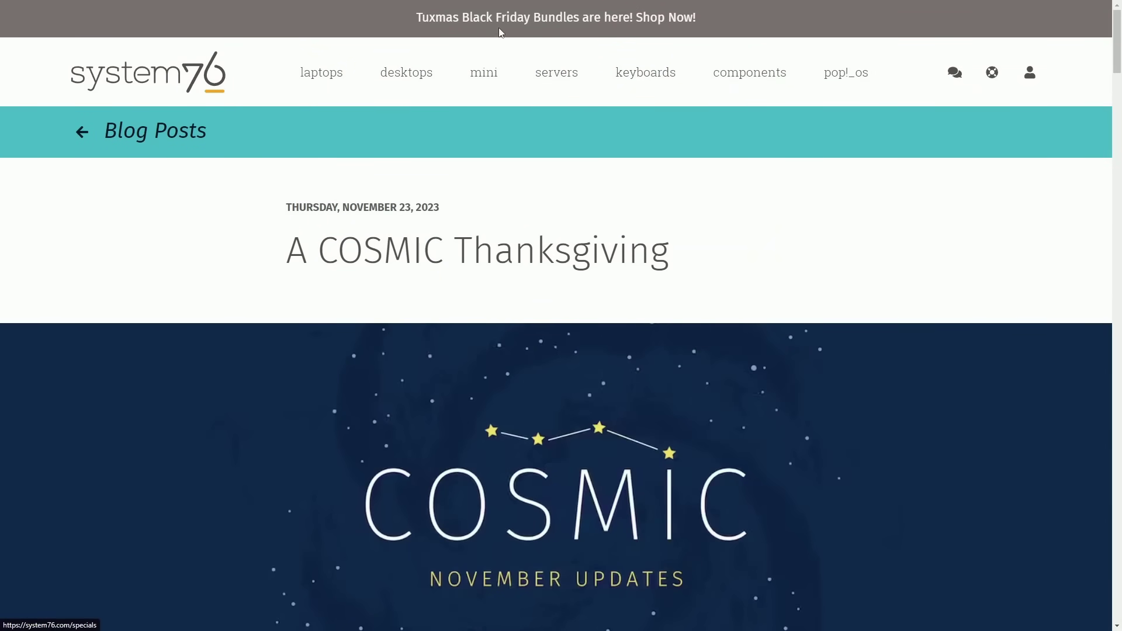
click(629, 22)
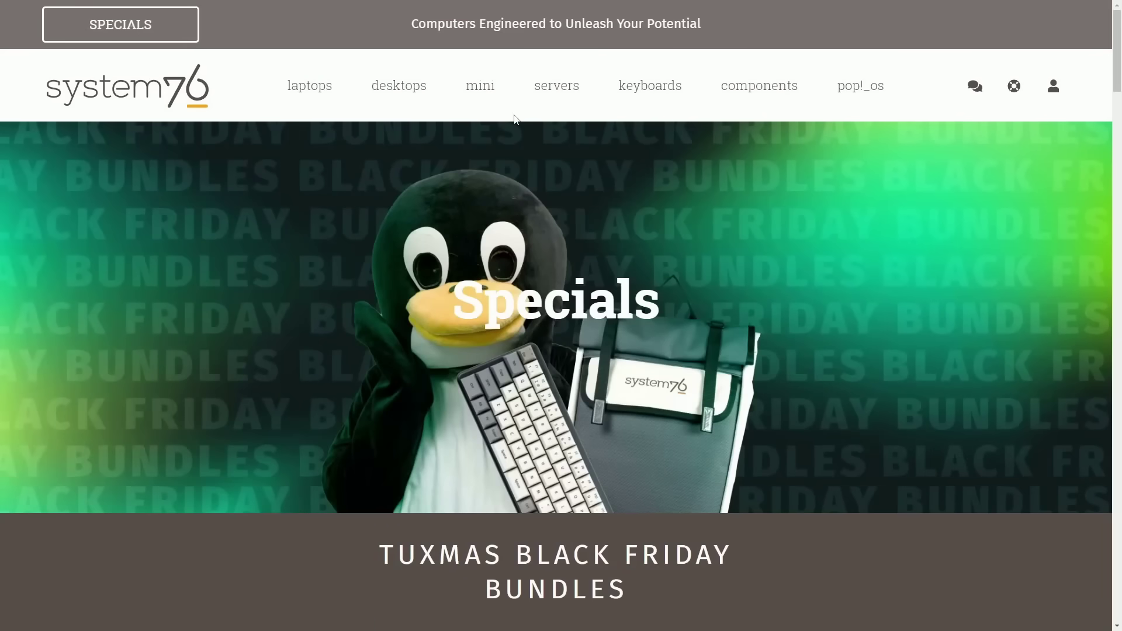
double_click(589, 308)
click(745, 273)
scroll(381, 237, down, 3)
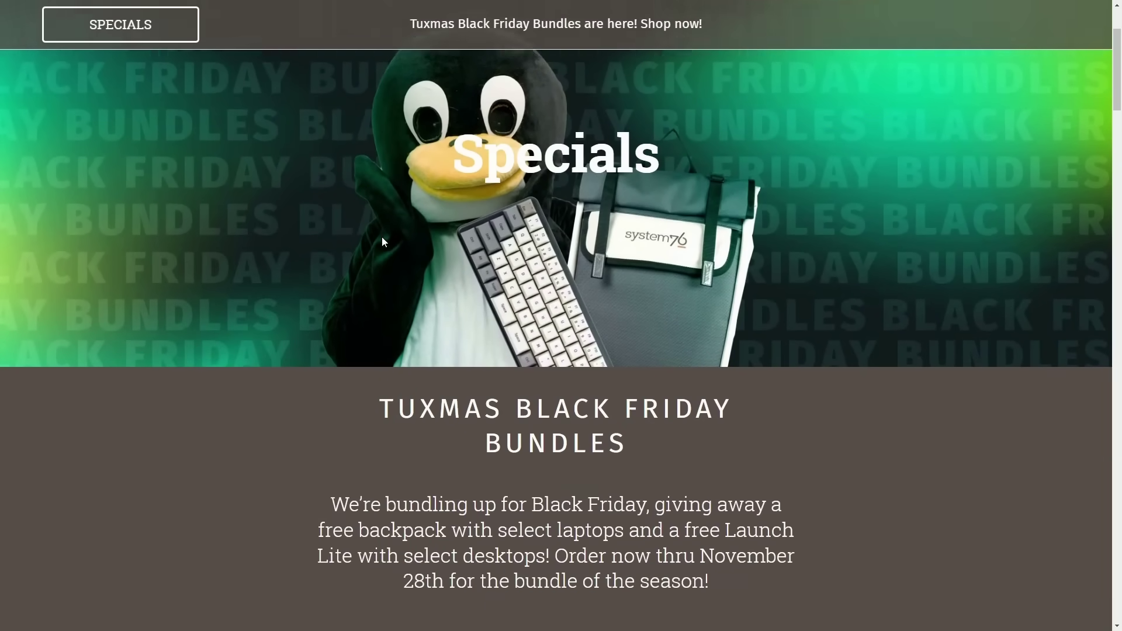
scroll(382, 237, down, 3)
drag(359, 266, 699, 296)
click(710, 303)
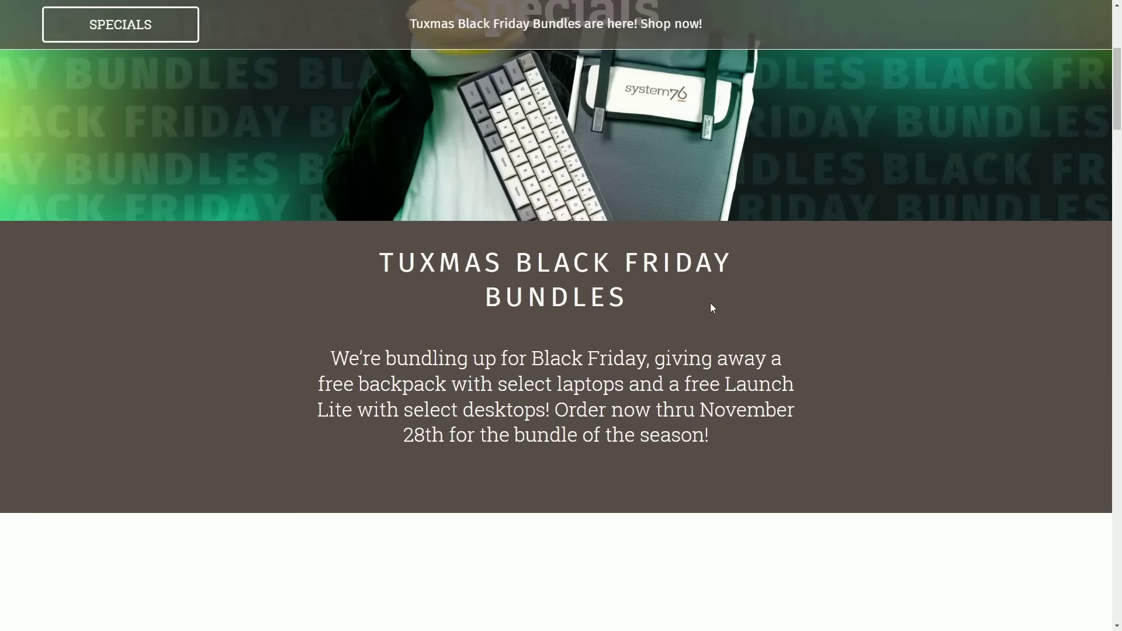
Browse down the deals, highlighting '$400 off instantly' and Previous Generation Laptops, to Laptop Bags.
scroll(701, 301, down, 3)
scroll(418, 230, down, 8)
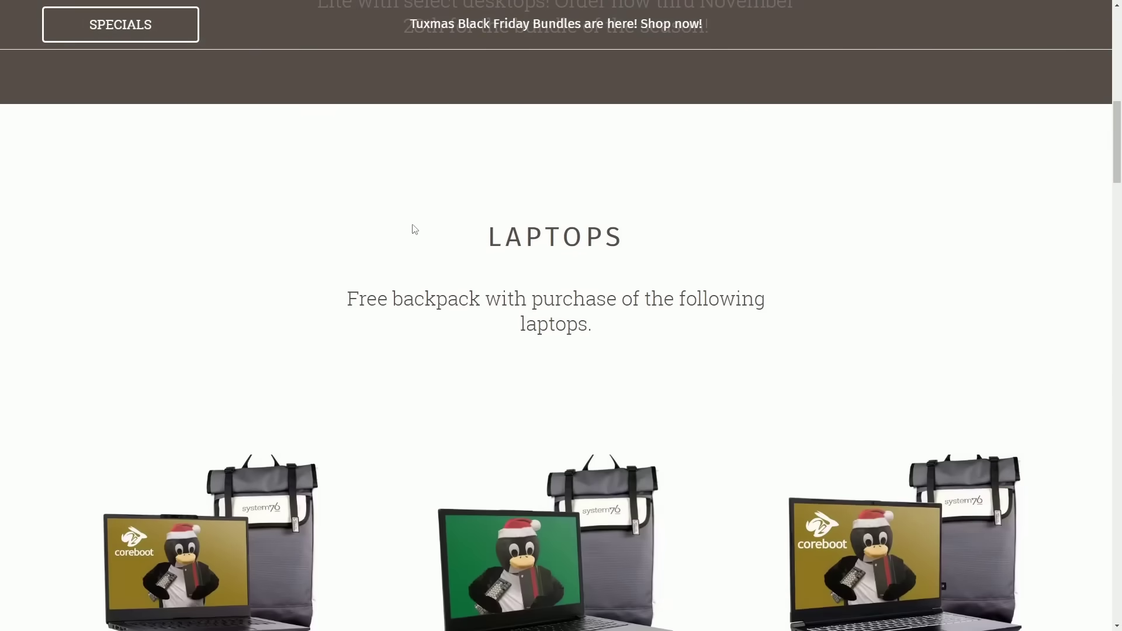
scroll(387, 200, down, 20)
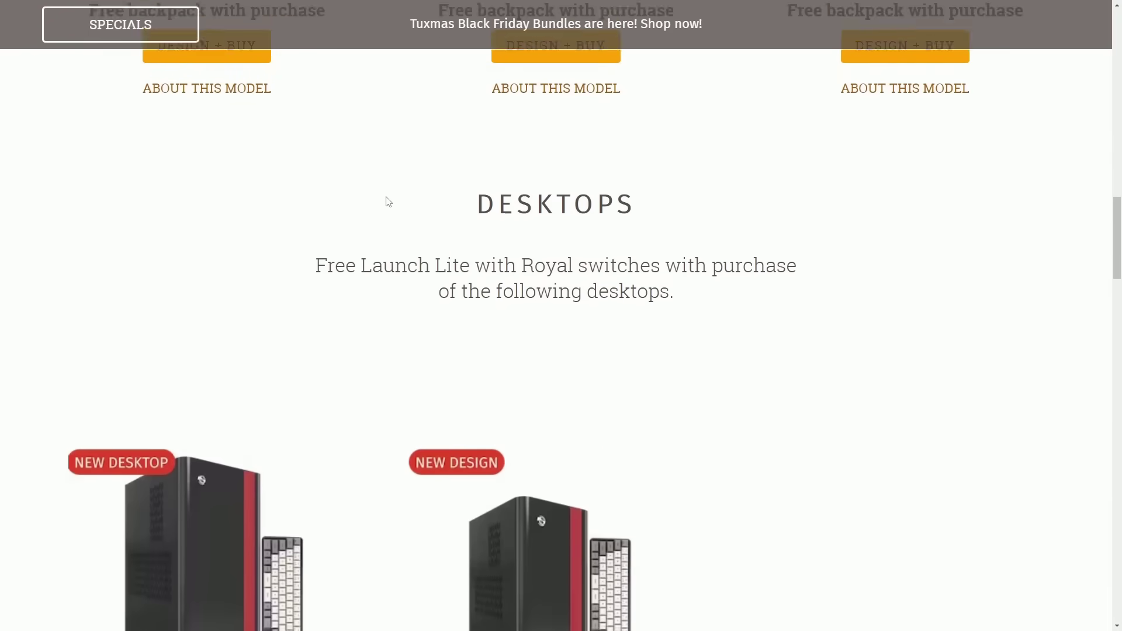
scroll(384, 200, down, 2)
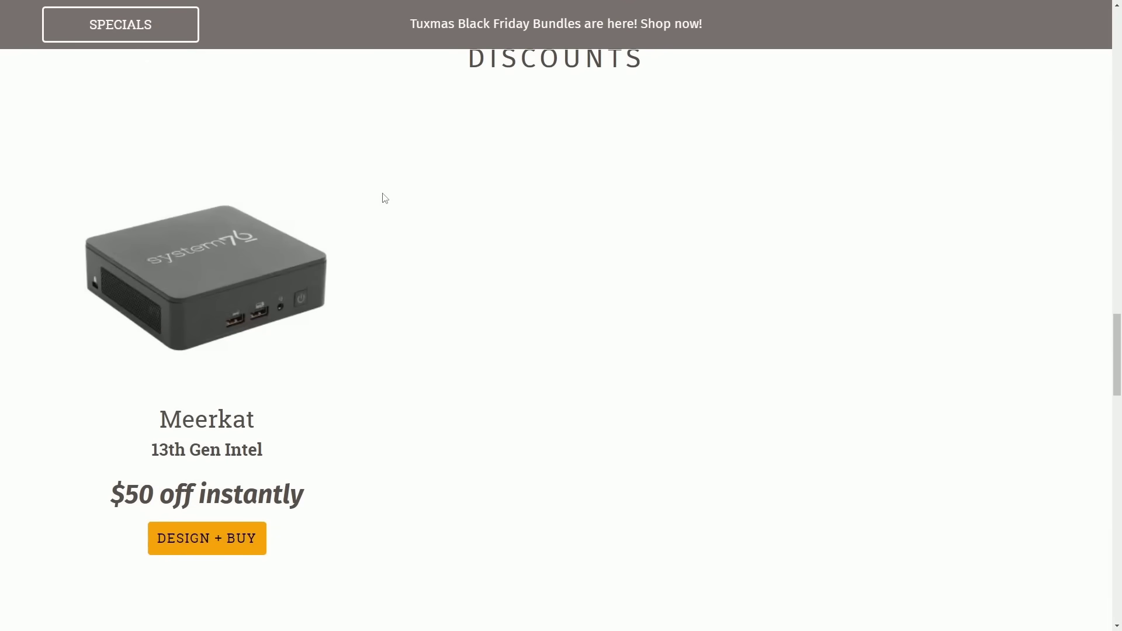
scroll(385, 199, down, 11)
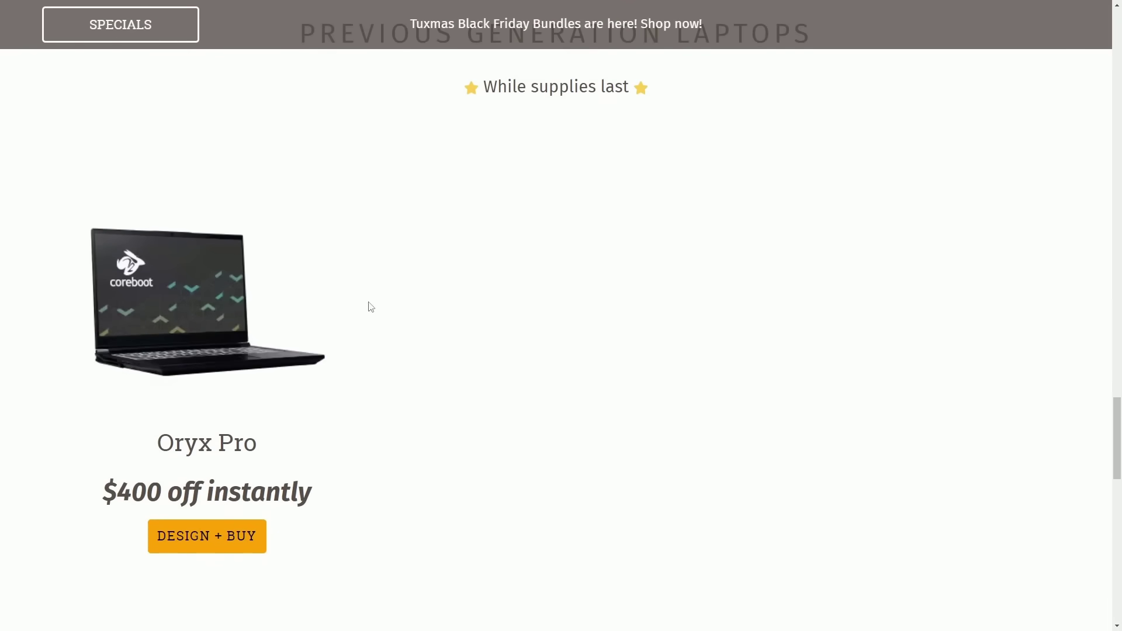
scroll(382, 389, up, 1)
drag(338, 553, 92, 552)
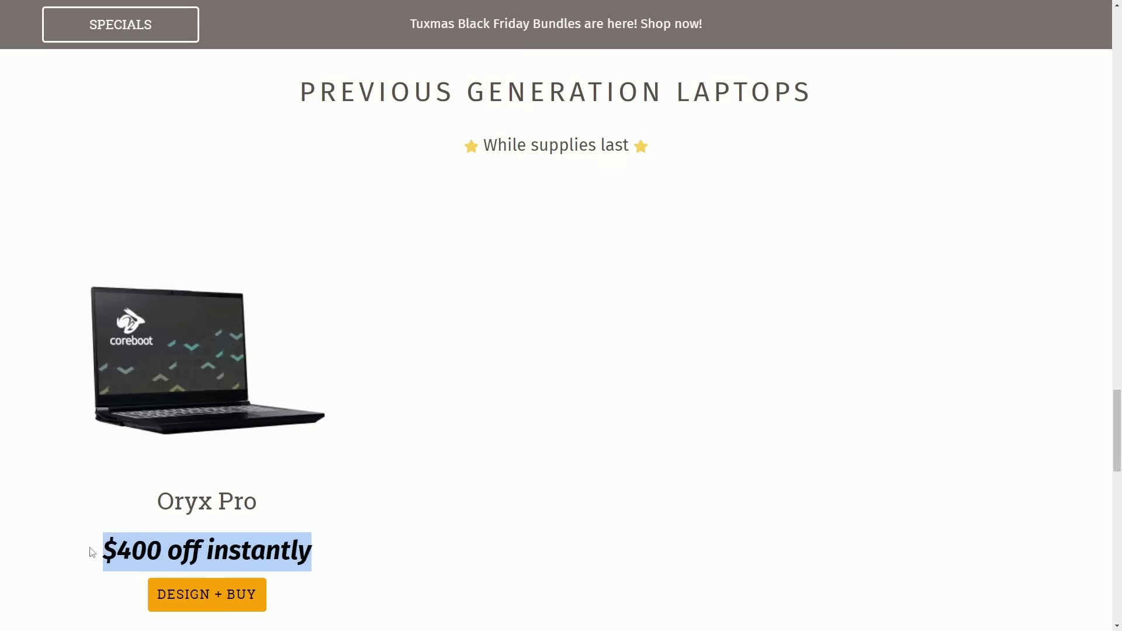
click(377, 526)
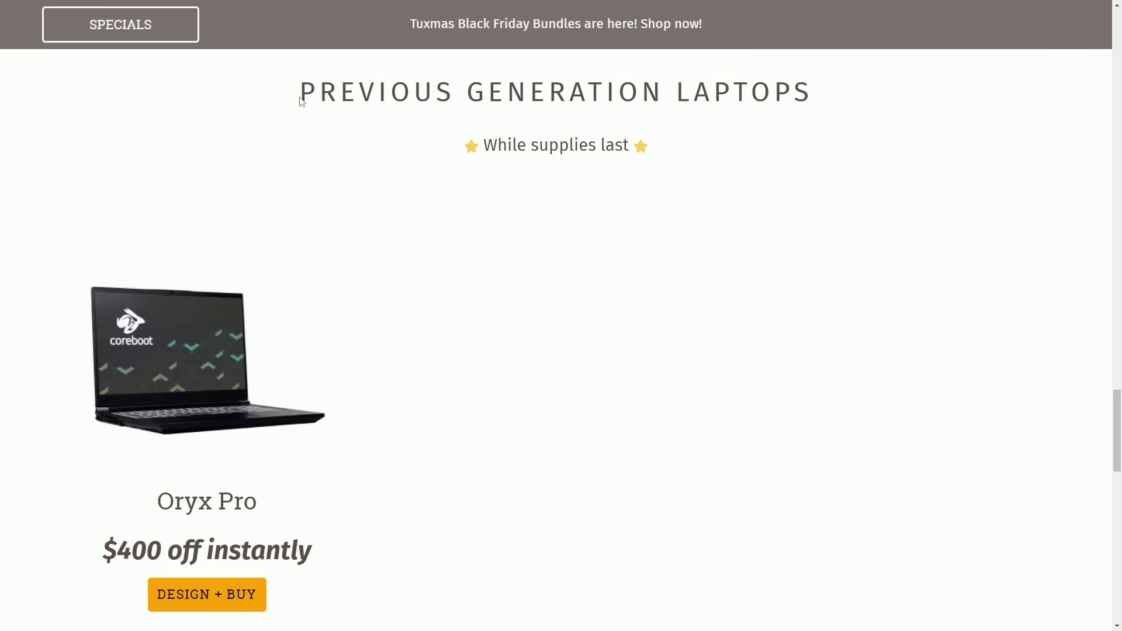
drag(301, 101, 840, 115)
click(840, 122)
scroll(763, 283, down, 10)
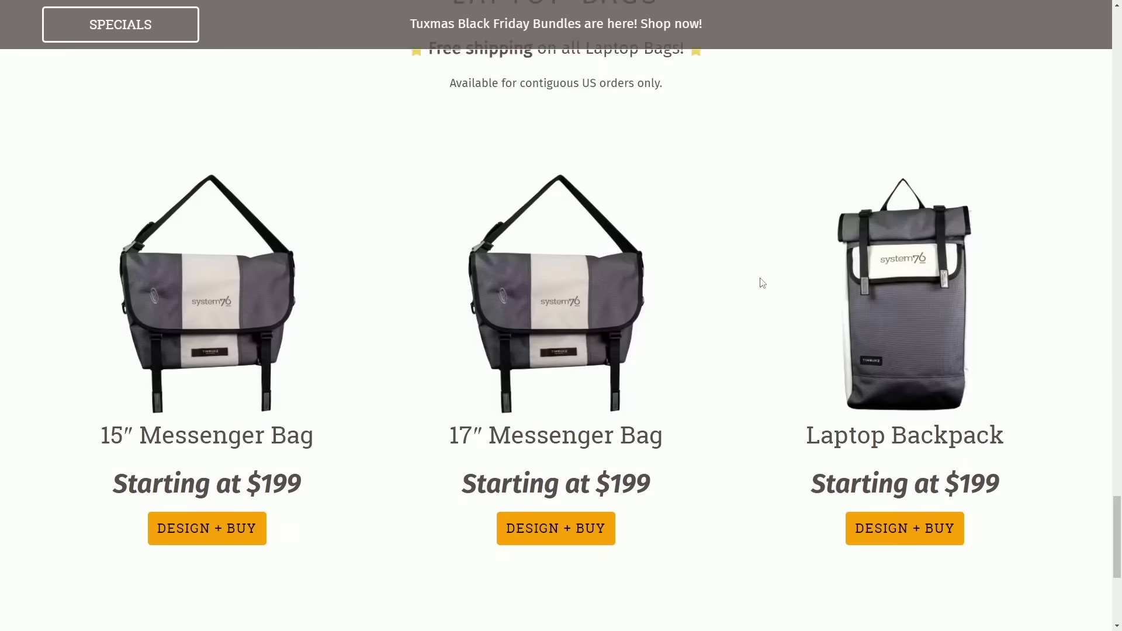
scroll(763, 283, up, 2)
scroll(762, 283, down, 1)
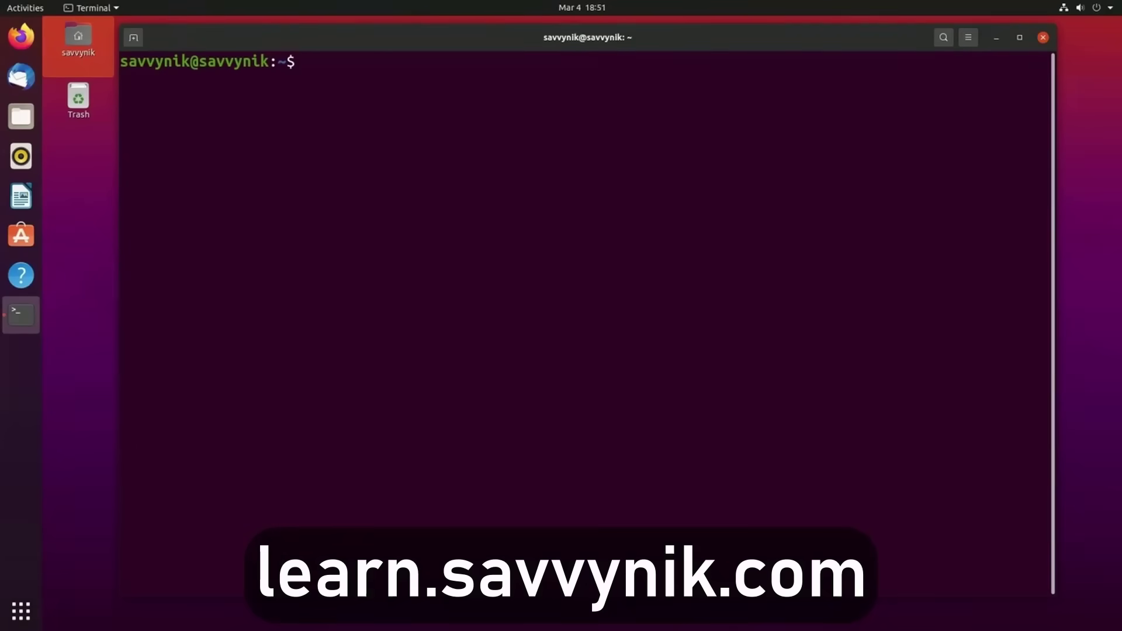
Enter 'ls /de' and 'sudo apt' in Terminal, then scroll the store to Linux Terms Preview.
text(ls /de)
text(sudo)
text( apt)
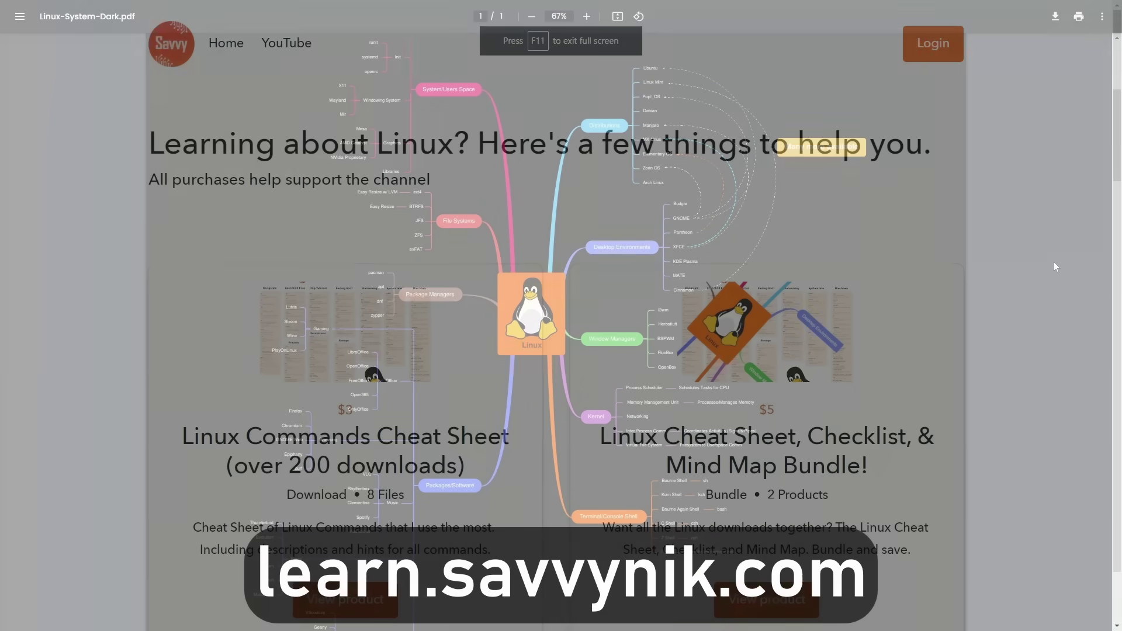
scroll(1020, 295, down, 1)
scroll(1020, 295, down, 4)
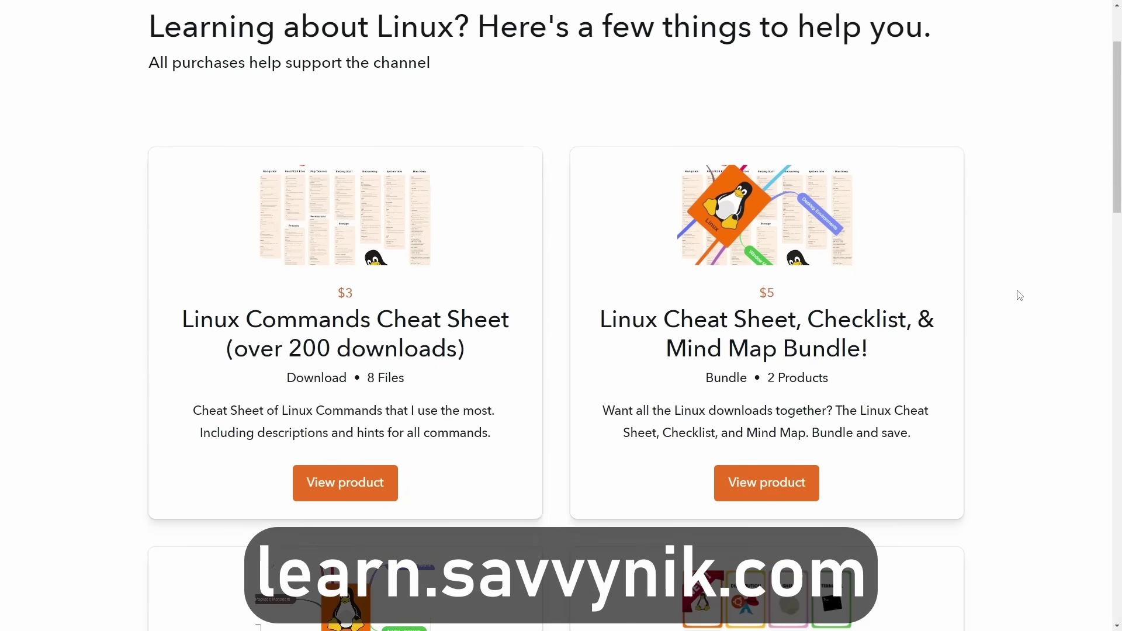
scroll(1018, 300, down, 6)
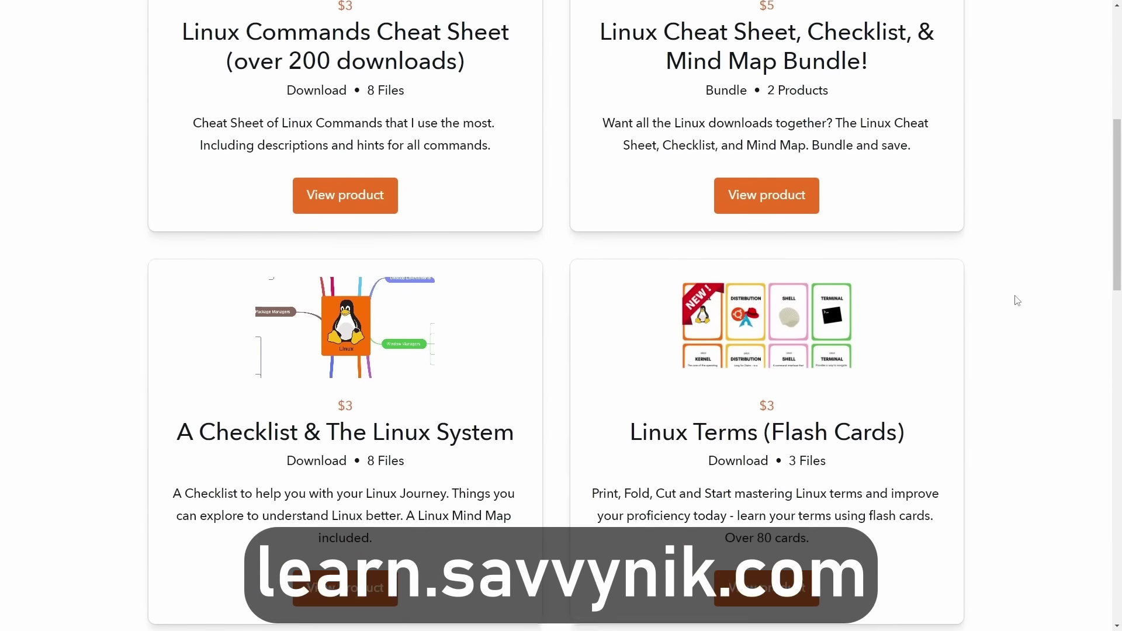
scroll(1017, 301, down, 6)
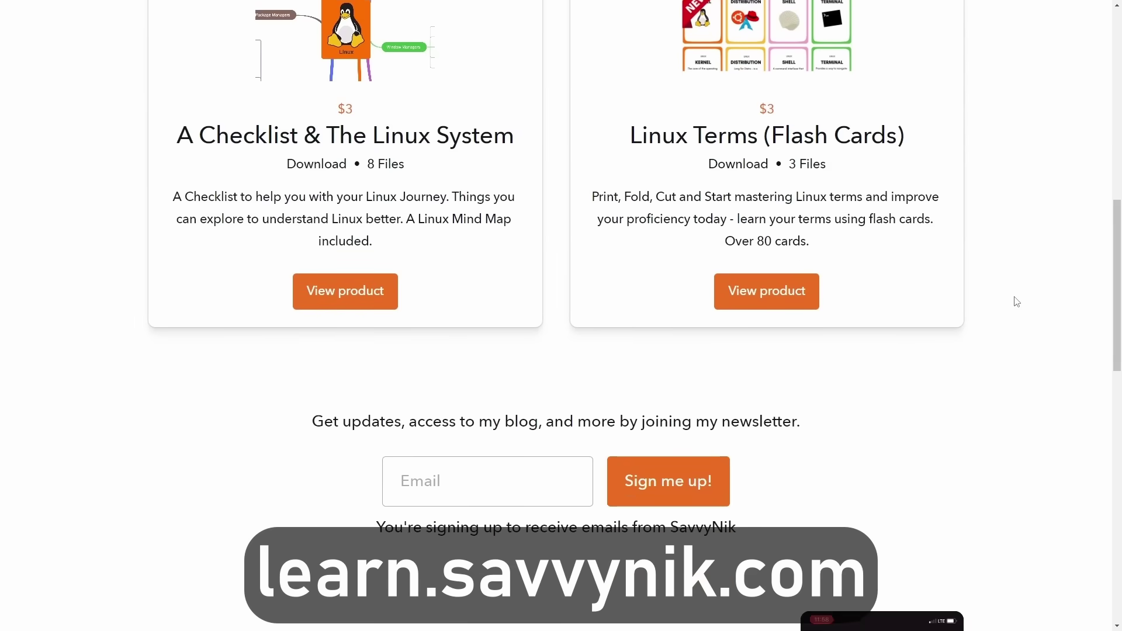
scroll(1017, 301, down, 3)
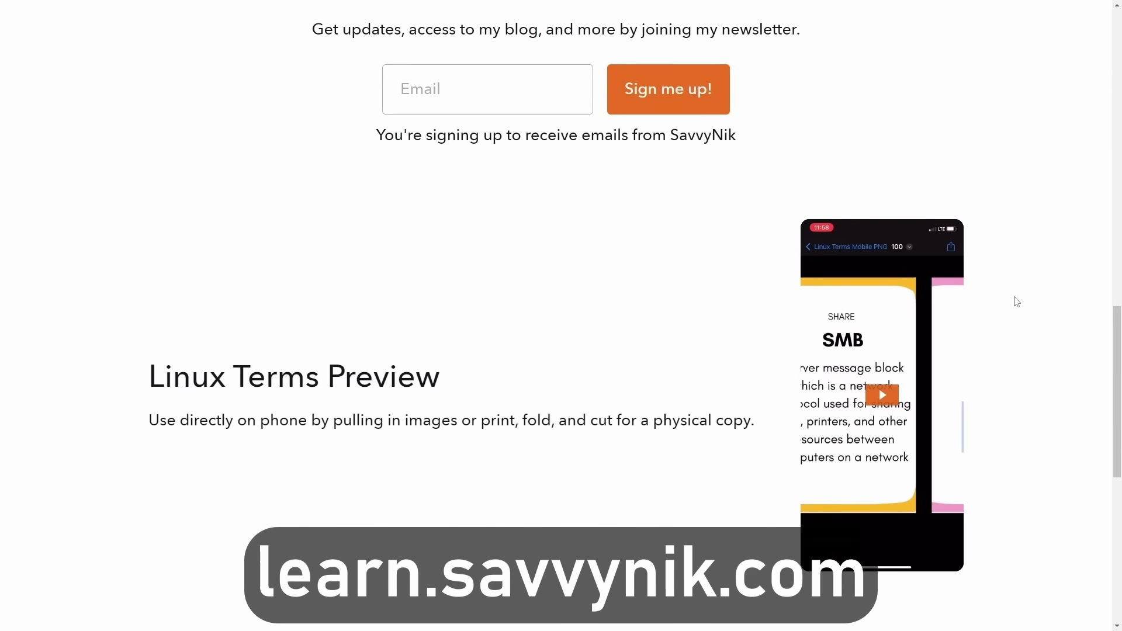